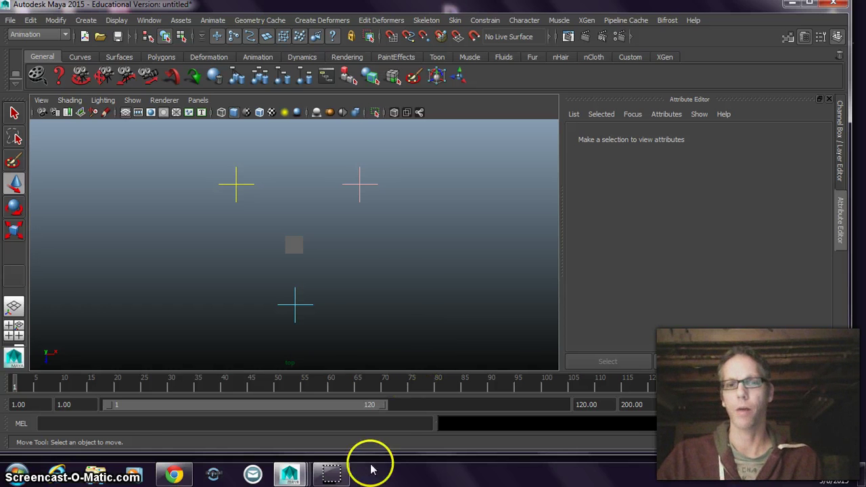
# Step: Play the constraintDemo movie, pause it, and rewind it to near the beginning to view the falling box
pyautogui.click(332, 473)
pyautogui.click(366, 411)
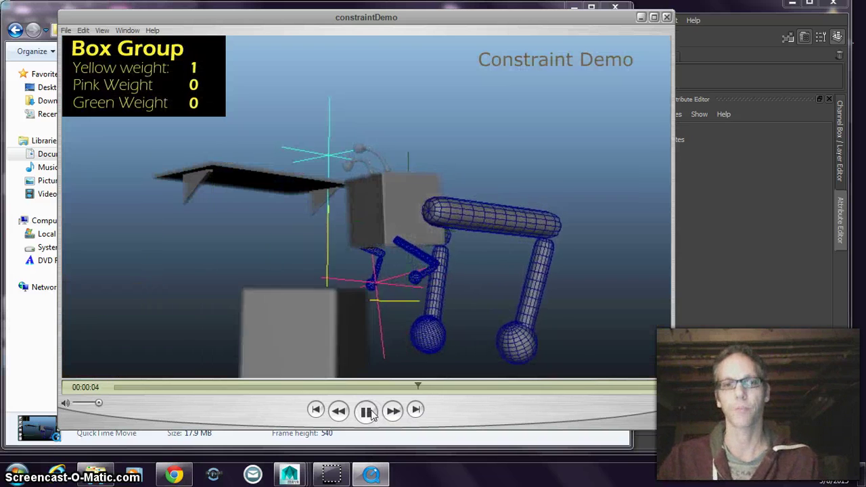
pyautogui.click(371, 414)
pyautogui.moveTo(391, 388); pyautogui.dragTo(162, 387)
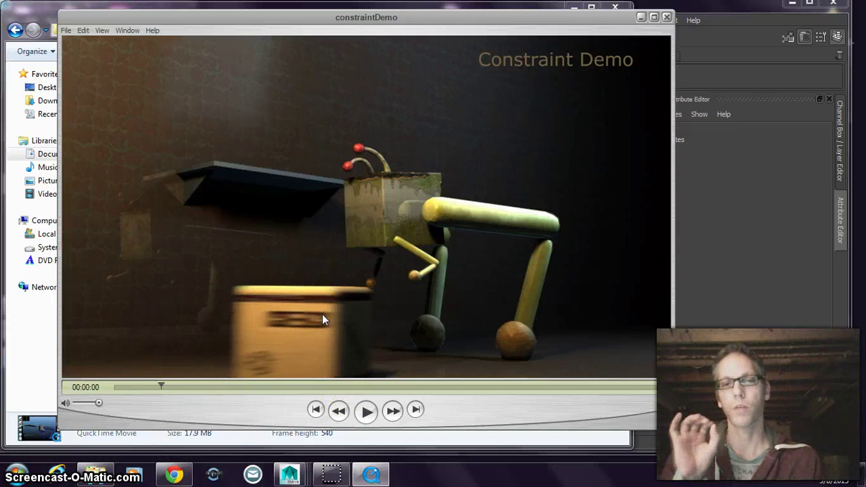
# Step: Scrub the constraintDemo movie through its wireframe section to compare the yellow and pink locator weights during the box pickup
pyautogui.moveTo(164, 387); pyautogui.dragTo(402, 386)
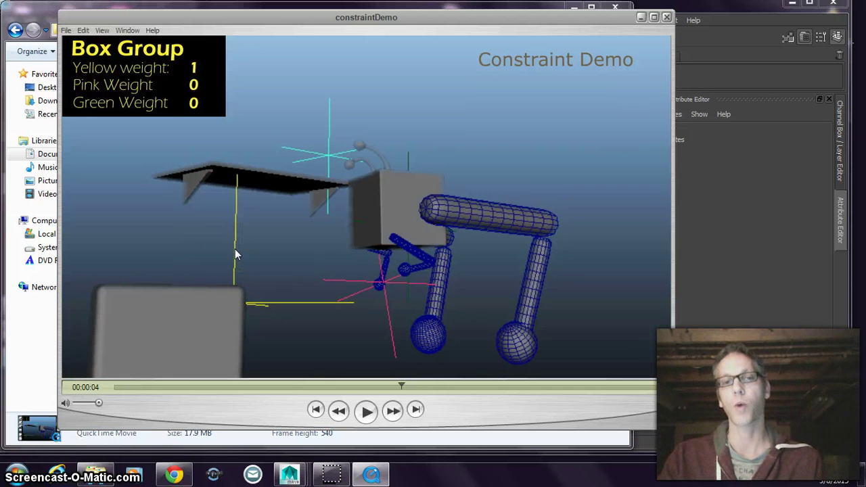
pyautogui.moveTo(401, 386); pyautogui.dragTo(533, 388)
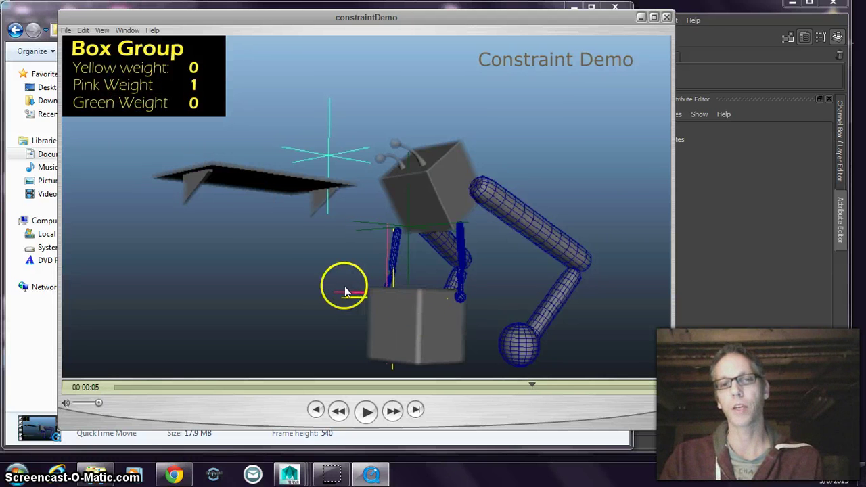
pyautogui.moveTo(531, 387)
pyautogui.mouseDown()
pyautogui.moveTo(547, 385)
pyautogui.moveTo(539, 386)
pyautogui.mouseUp()
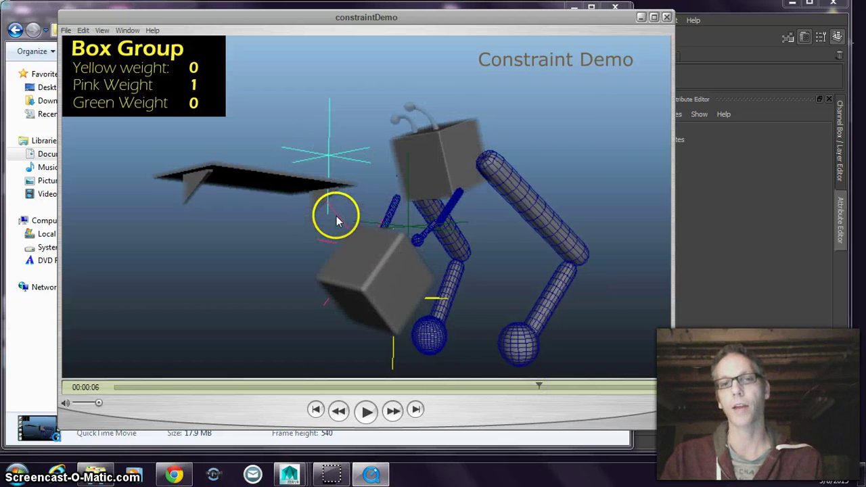
pyautogui.click(423, 244)
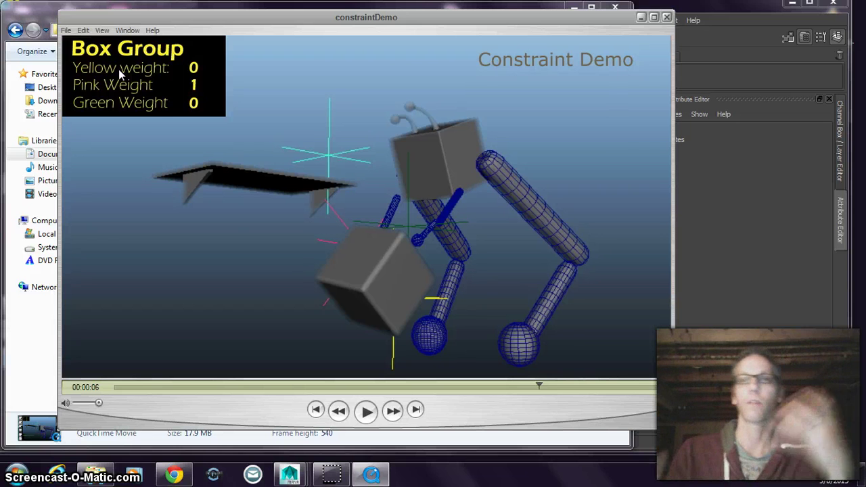
# Step: Scrub the constraintDemo movie on to the shelf placement to examine the box group's green locator weight
pyautogui.moveTo(539, 386); pyautogui.dragTo(590, 384)
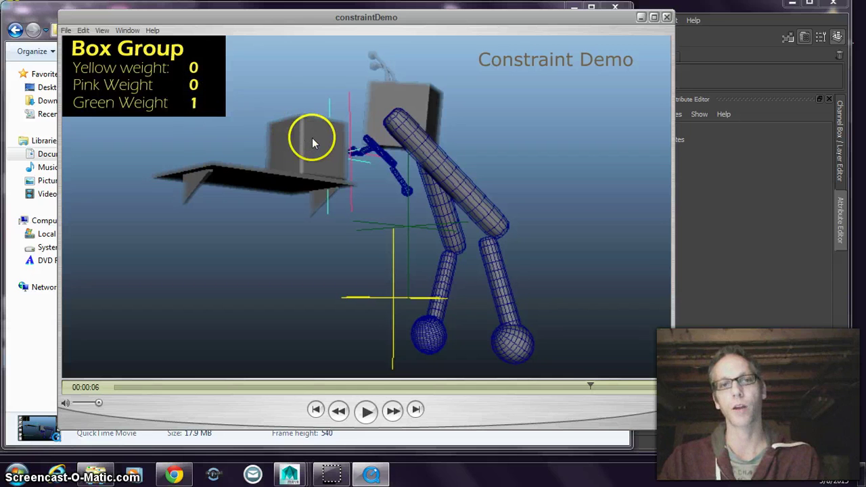
pyautogui.moveTo(602, 386); pyautogui.dragTo(651, 386)
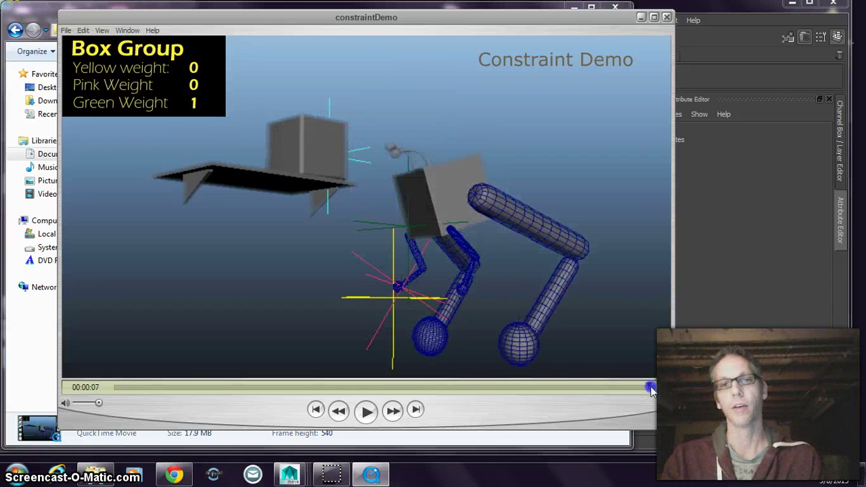
pyautogui.click(362, 149)
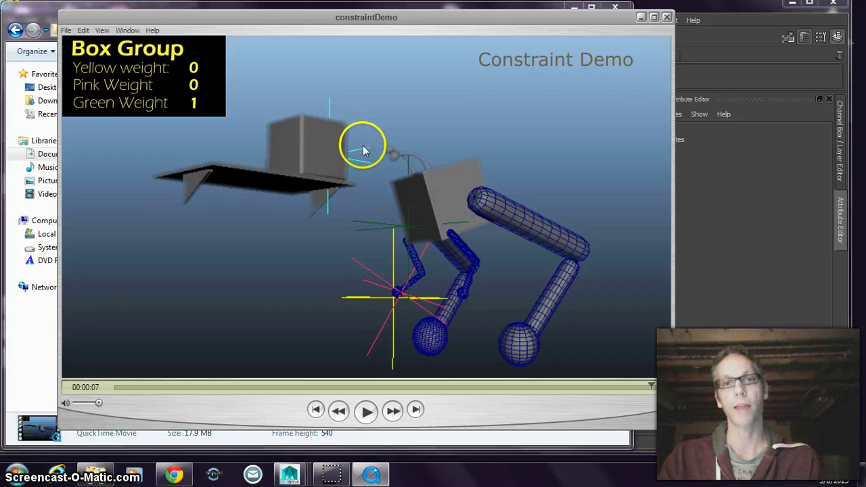
pyautogui.click(315, 135)
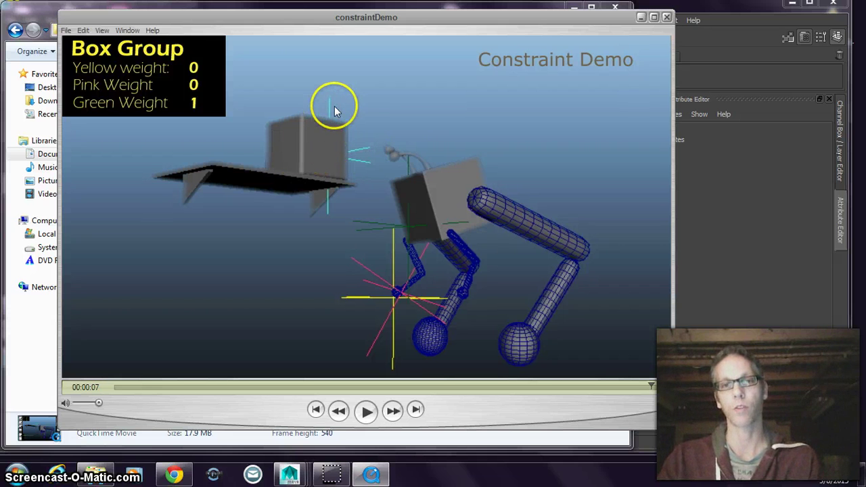
# Step: Replay the constraintDemo movie from the start and pause it after the box lands on the shelf
pyautogui.moveTo(646, 382); pyautogui.dragTo(78, 384)
pyautogui.click(374, 425)
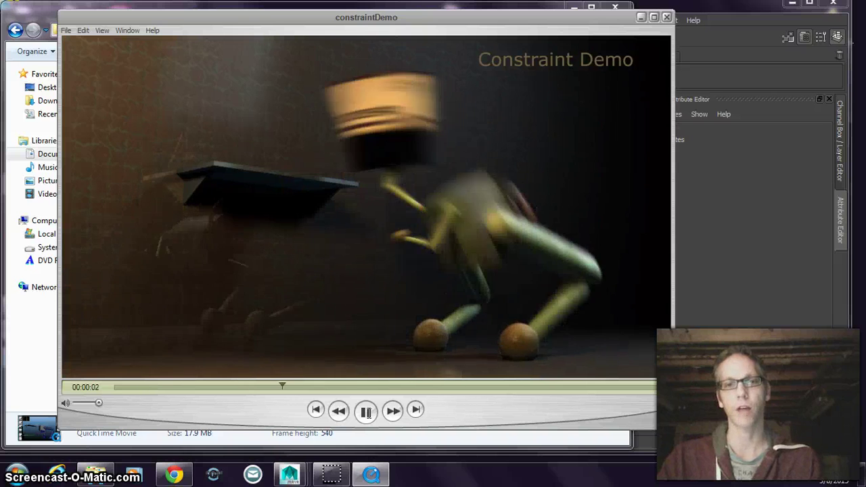
pyautogui.click(365, 412)
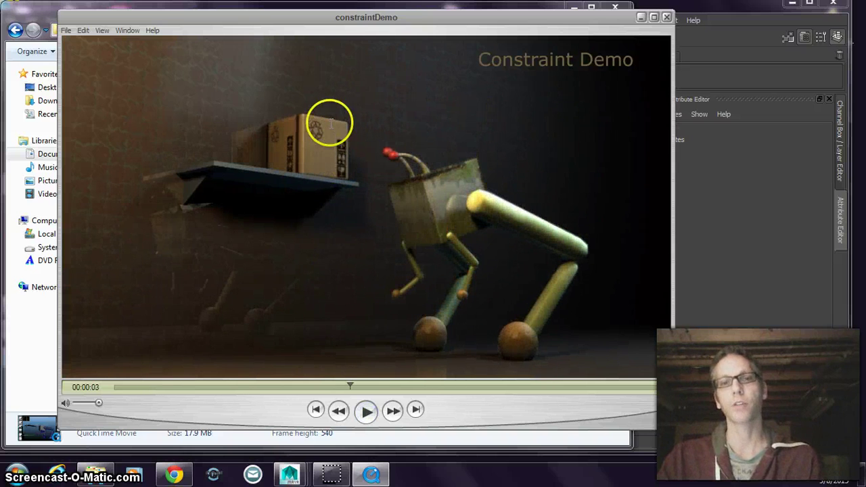
# Step: Minimize the movie player, its folder and the untitled scene, and switch to the Maya scene constraintsdemo2UseGroup.mb
pyautogui.click(642, 19)
pyautogui.click(573, 10)
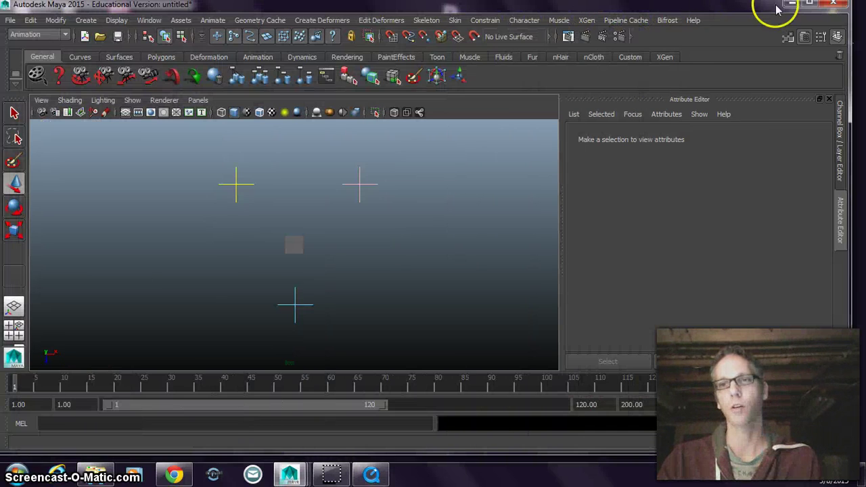
pyautogui.click(773, 12)
pyautogui.moveTo(289, 475)
pyautogui.click(257, 419)
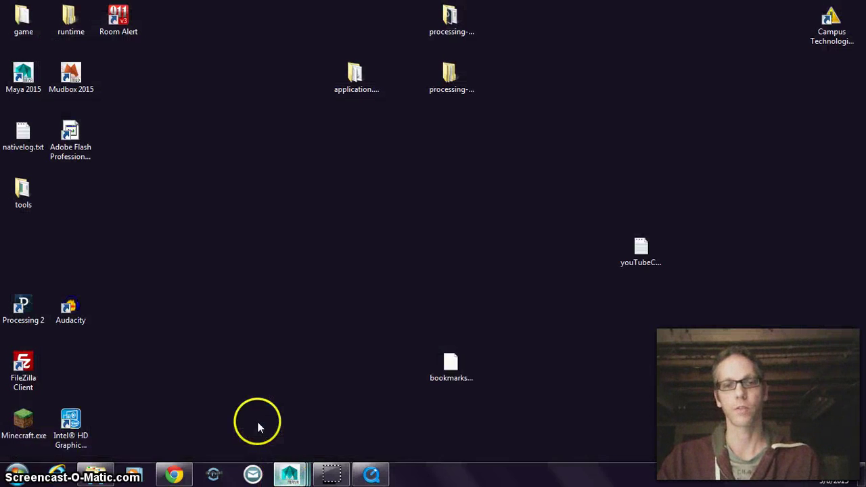
pyautogui.click(691, 25)
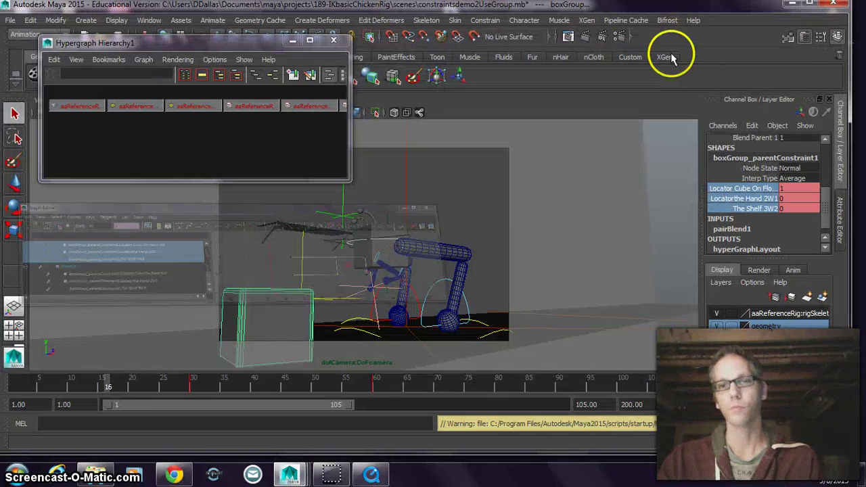
# Step: Select the box on the floor and frame its Cube2PickUp node with its parent group in the Hypergraph Hierarchy
pyautogui.click(280, 313)
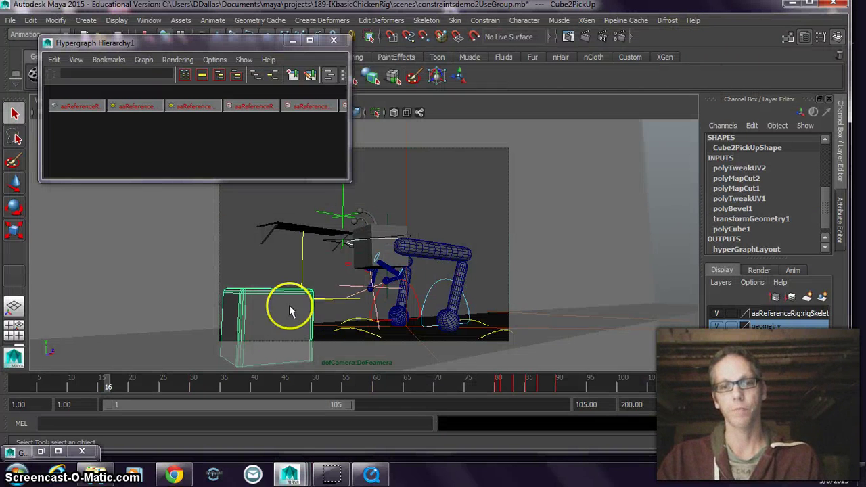
pyautogui.press('f')
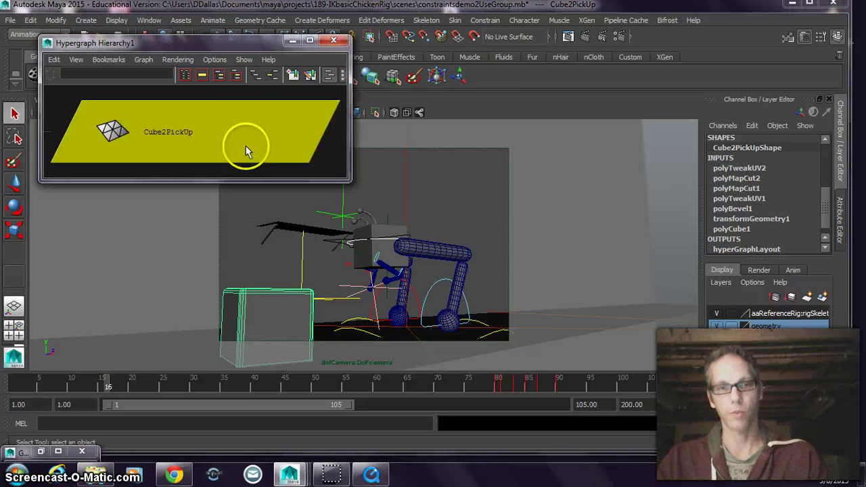
pyautogui.scroll(-4, 261, 146)
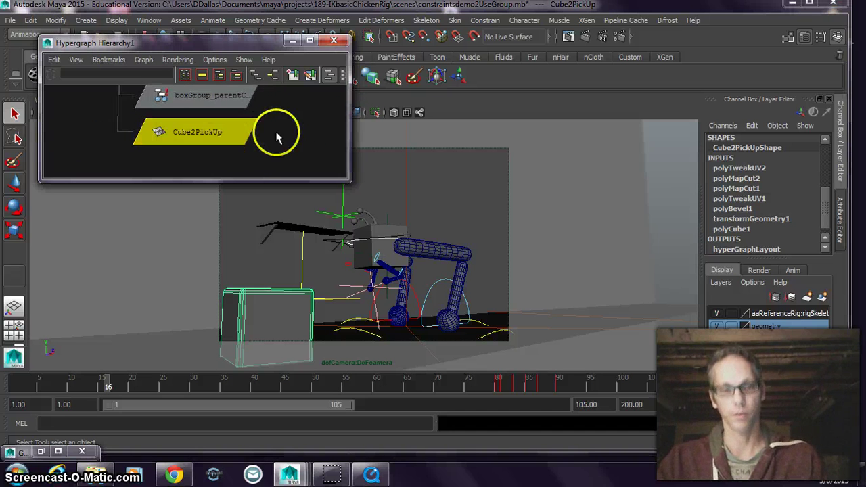
pyautogui.scroll(-5, 290, 132)
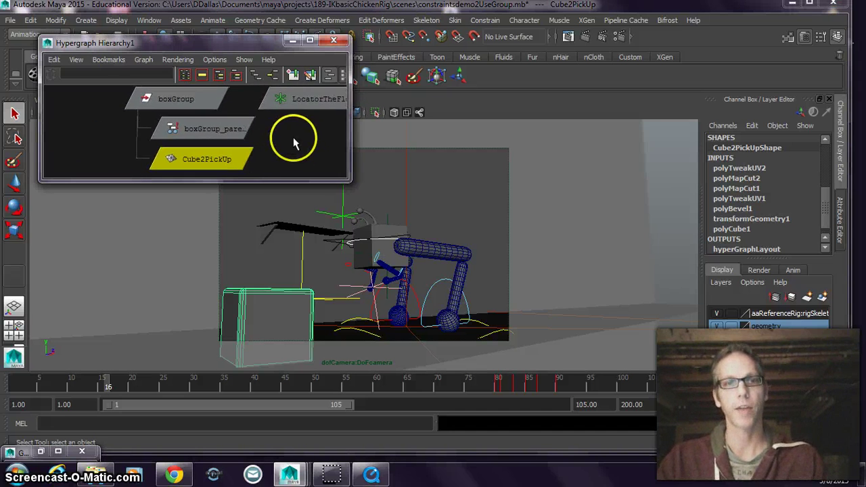
# Step: Inspect the channels of boxGroup, its parent constraint node and Cube2PickUp in the Hypergraph Hierarchy
pyautogui.click(193, 104)
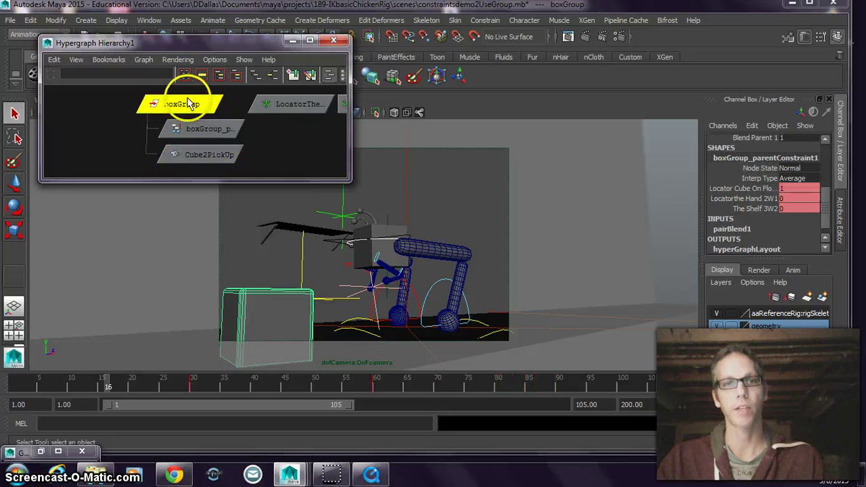
pyautogui.click(203, 131)
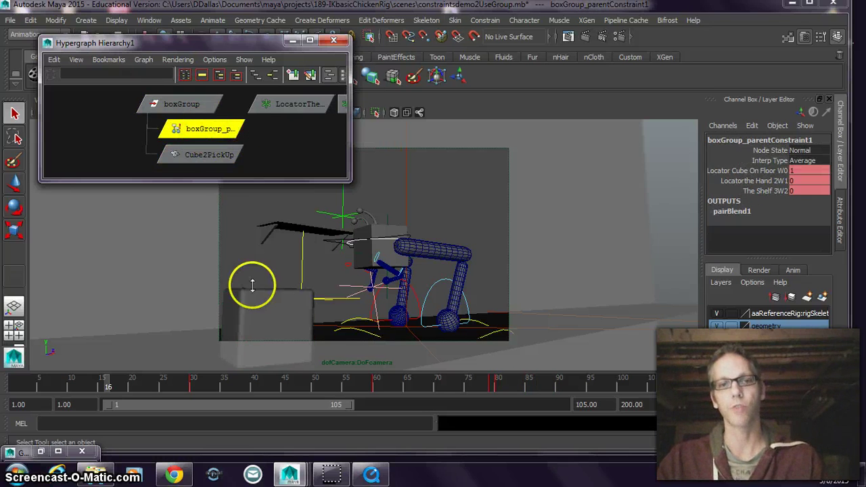
pyautogui.click(202, 106)
pyautogui.click(209, 155)
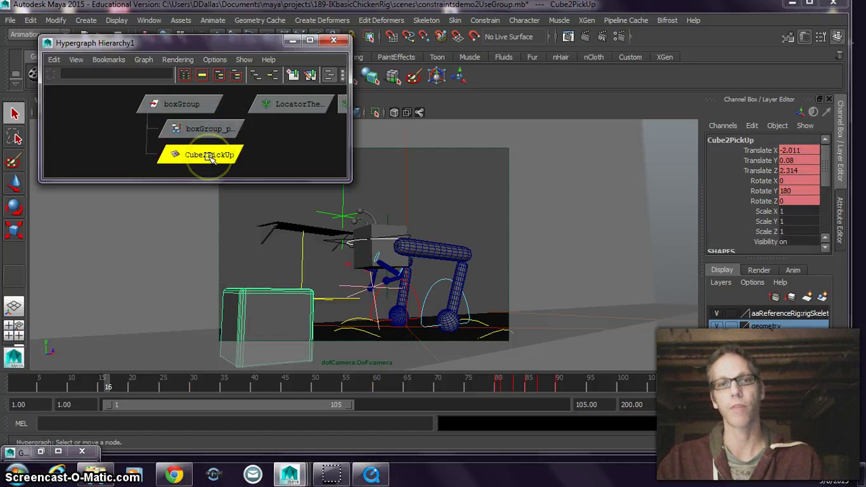
pyautogui.click(191, 105)
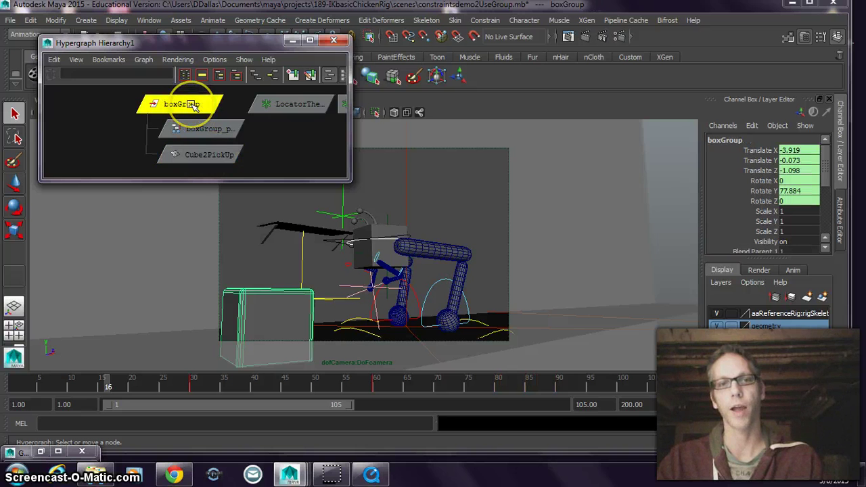
pyautogui.click(200, 156)
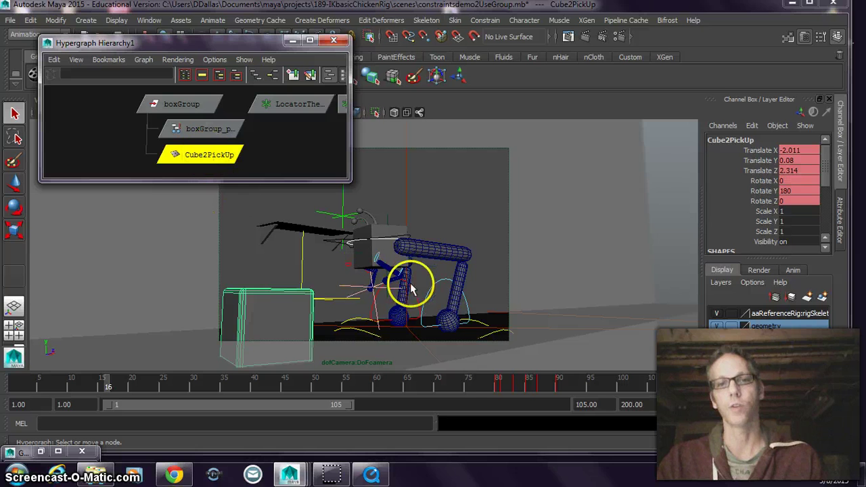
# Step: Go to frame 80 and inspect the LocatorTheFloor_1 and TheShelf_3 locator nodes
pyautogui.click(497, 386)
pyautogui.moveTo(501, 389)
pyautogui.mouseDown()
pyautogui.moveTo(489, 386)
pyautogui.moveTo(498, 387)
pyautogui.mouseUp()
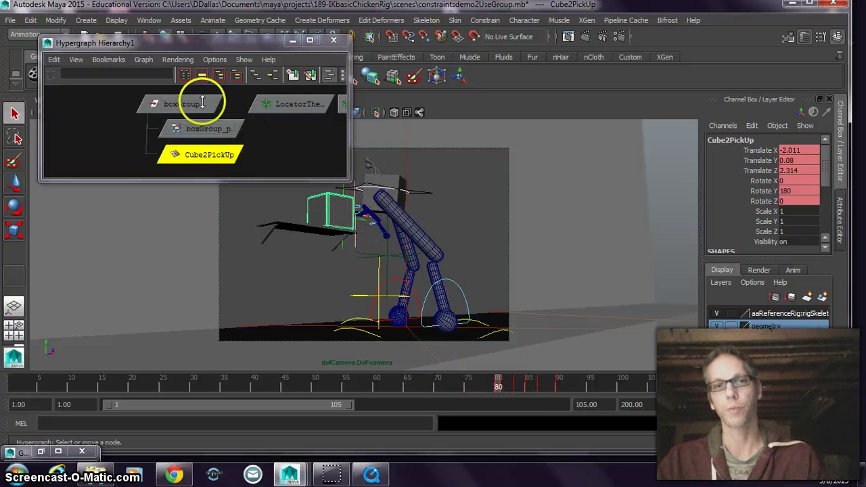
pyautogui.click(288, 103)
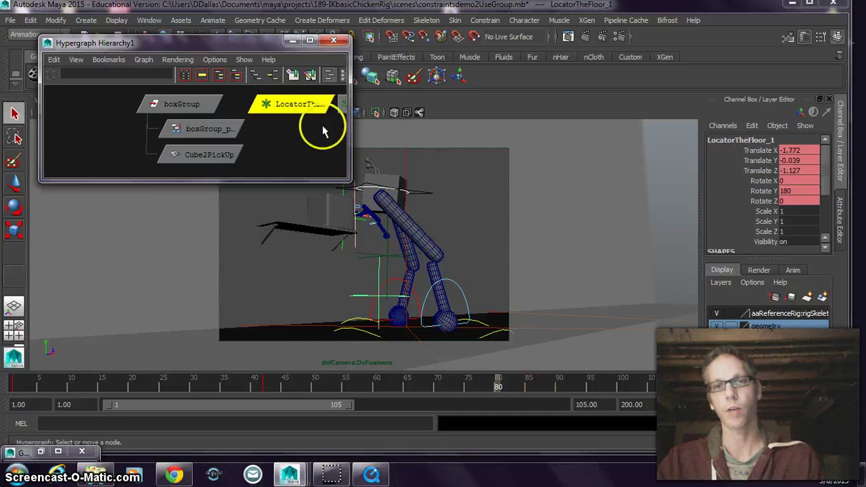
pyautogui.keyDown('alt'); pyautogui.moveTo(329, 149); pyautogui.dragTo(258, 135, button='middle'); pyautogui.keyUp('alt')
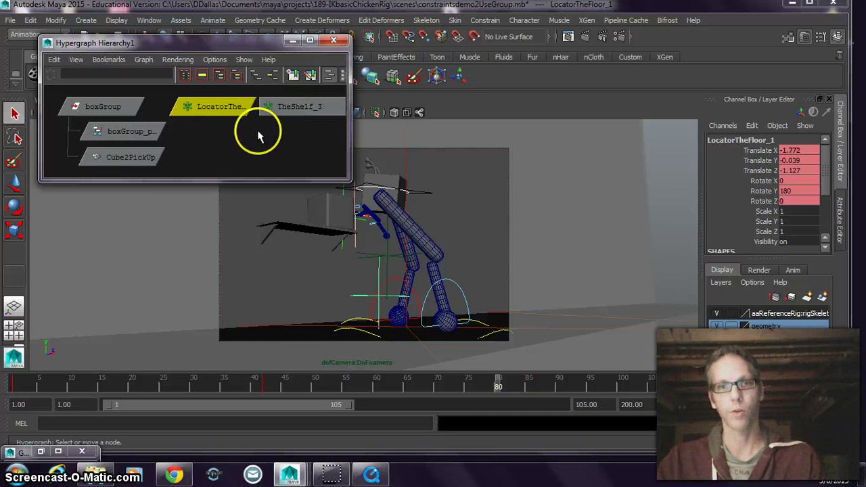
pyautogui.click(296, 106)
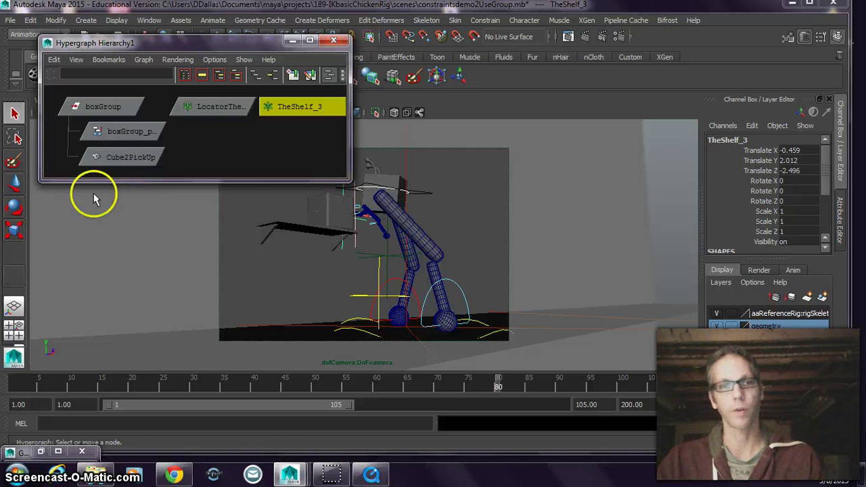
# Step: Test moving the TheShelf_3 locator along X, undo the move, and scrub the timeline to frame 90
pyautogui.click(15, 182)
pyautogui.moveTo(355, 210)
pyautogui.mouseDown()
pyautogui.moveTo(397, 223)
pyautogui.moveTo(357, 223)
pyautogui.mouseUp()
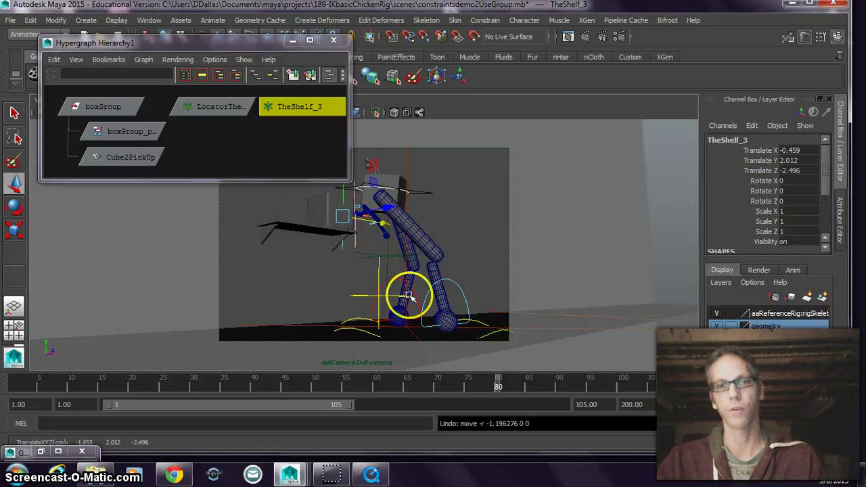
pyautogui.moveTo(464, 381); pyautogui.dragTo(559, 386)
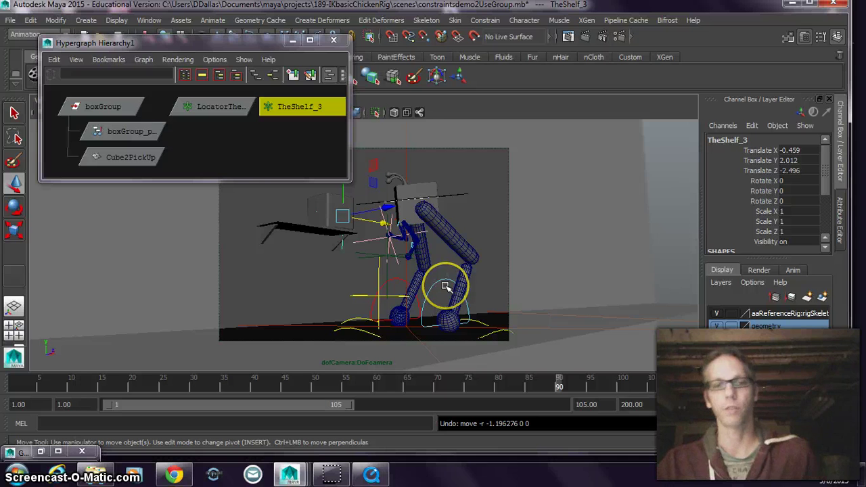
# Step: Minimize the Hypergraph and the constraint demo scene, and switch to the untitled Maya scene with the three locators
pyautogui.click(292, 40)
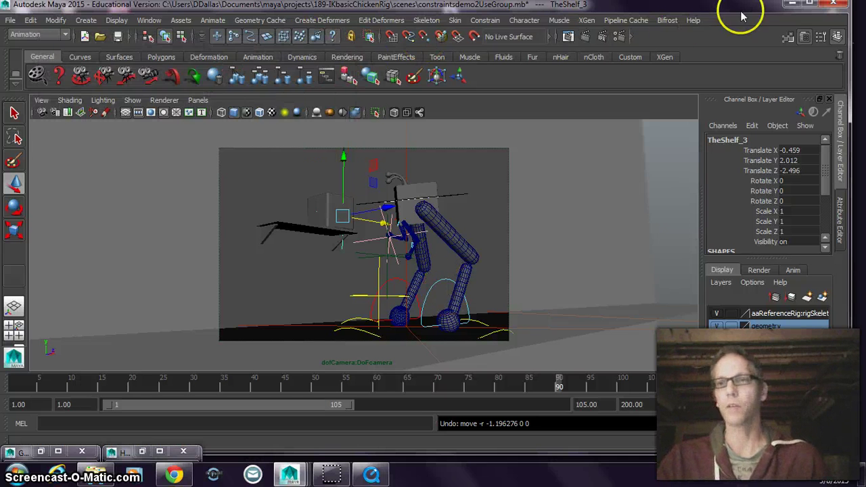
pyautogui.click(790, 5)
pyautogui.moveTo(286, 469)
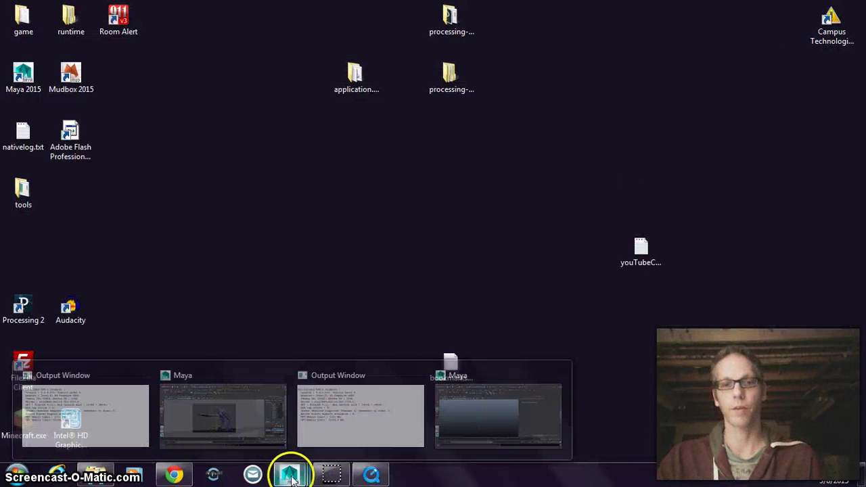
pyautogui.click(495, 408)
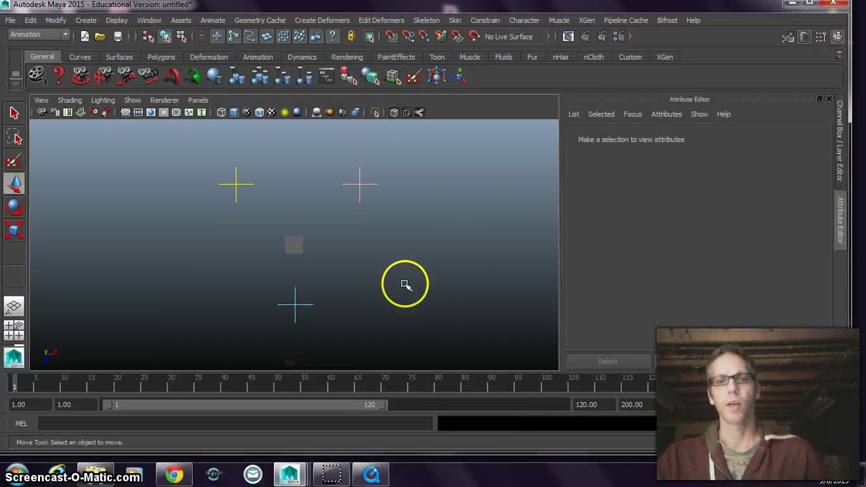
# Step: Select the cube between the locators and show its pCube1 node in the Hypergraph Hierarchy
pyautogui.click(293, 244)
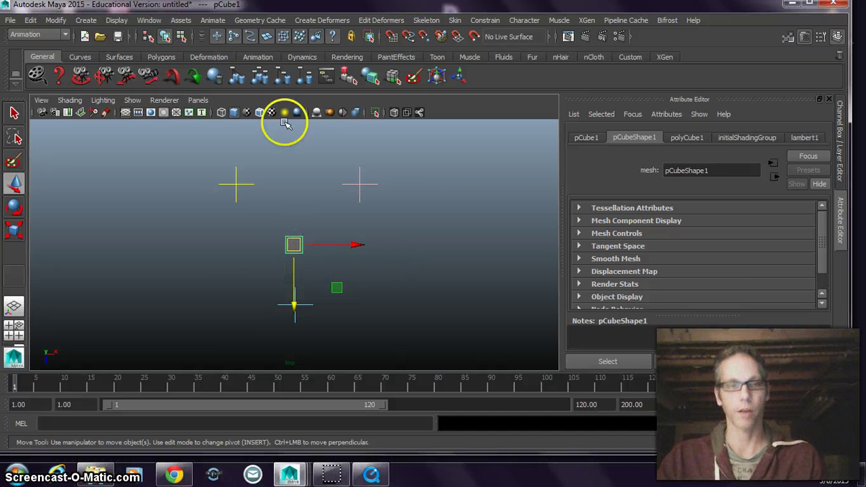
pyautogui.click(150, 21)
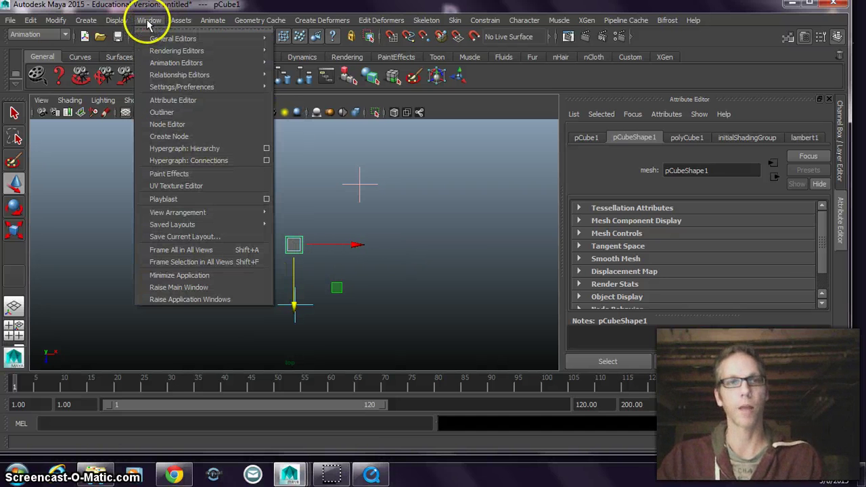
pyautogui.click(177, 148)
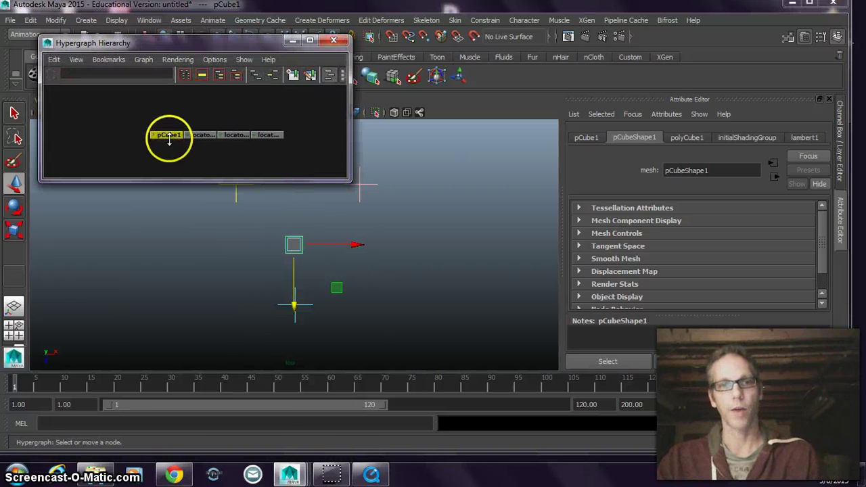
pyautogui.click(169, 138)
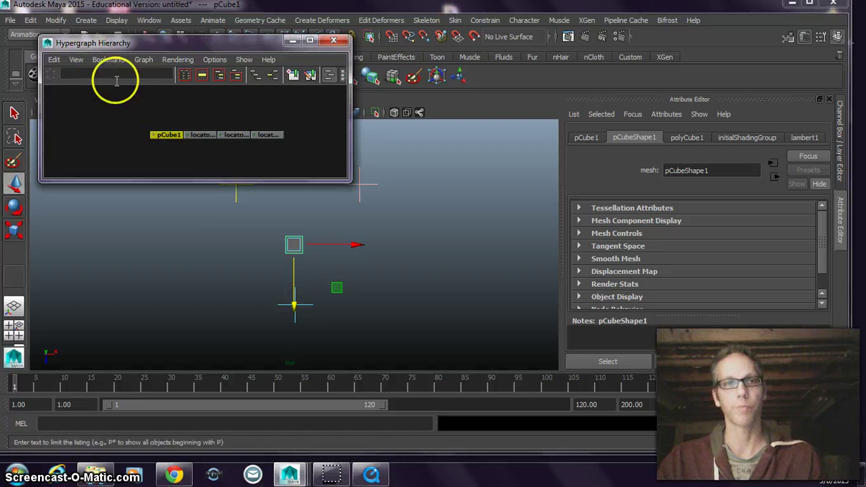
pyautogui.click(163, 138)
pyautogui.moveTo(145, 45); pyautogui.dragTo(142, 140)
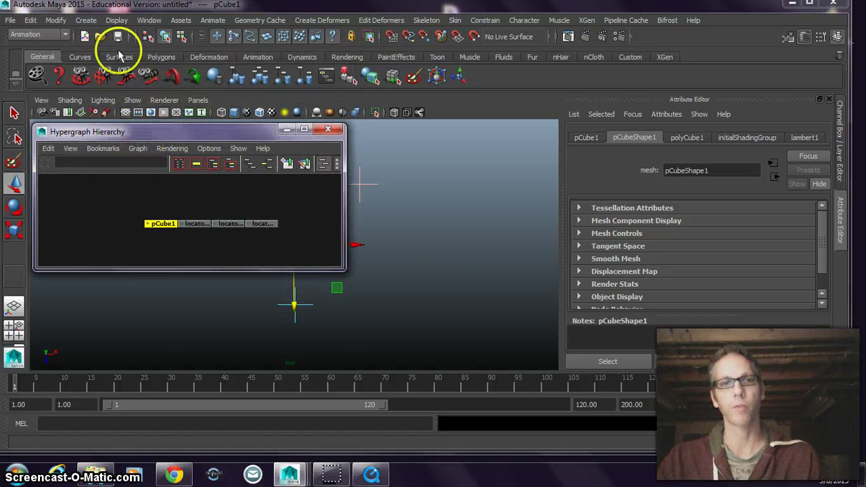
# Step: Create an extra locator, move it about 8.9 cm along X and 1.4 cm along Z, and delete it
pyautogui.click(86, 19)
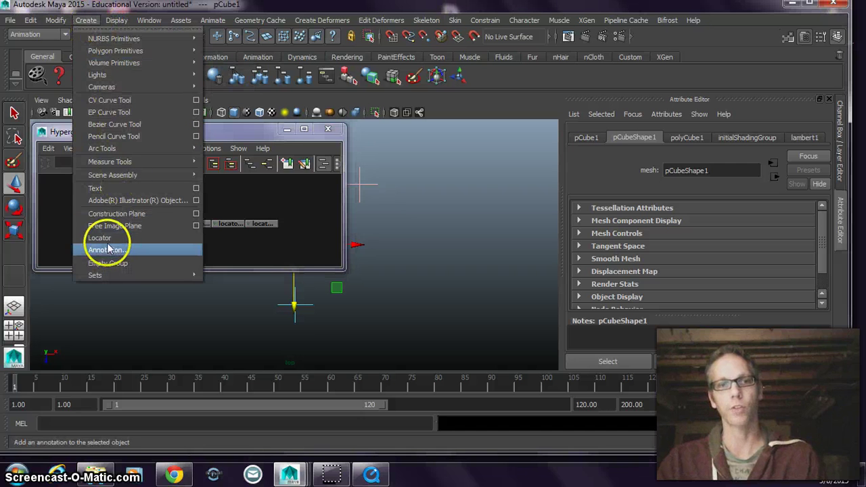
pyautogui.click(265, 131)
pyautogui.moveTo(243, 140); pyautogui.dragTo(667, 72)
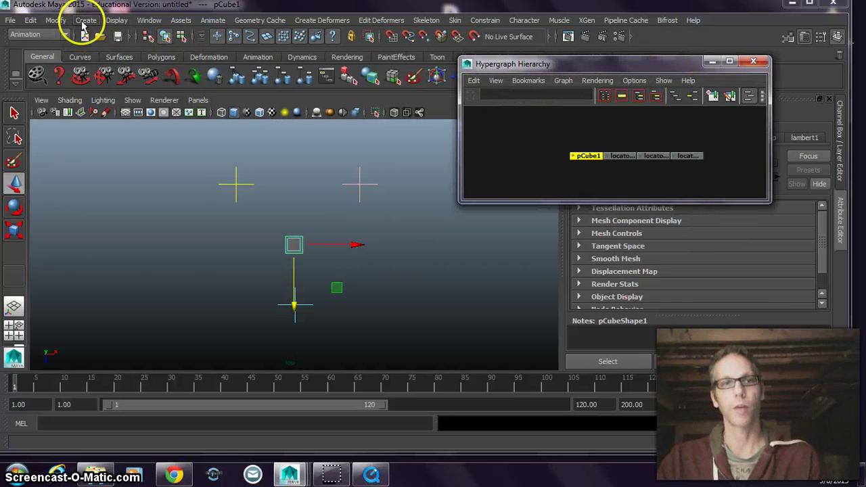
pyautogui.click(83, 19)
pyautogui.click(102, 227)
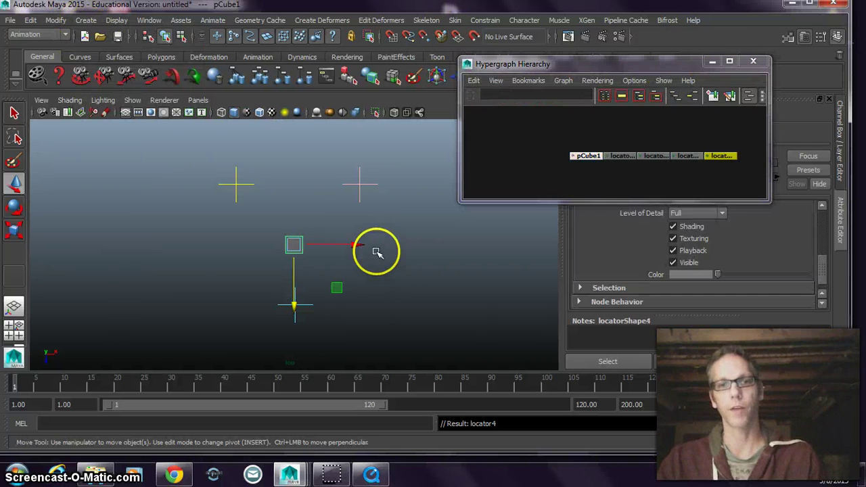
pyautogui.moveTo(368, 251); pyautogui.dragTo(443, 248)
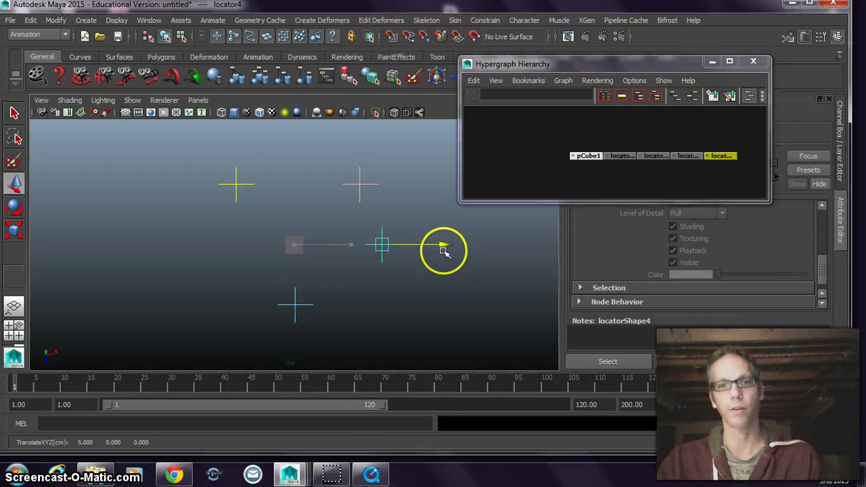
pyautogui.moveTo(380, 245); pyautogui.dragTo(450, 271)
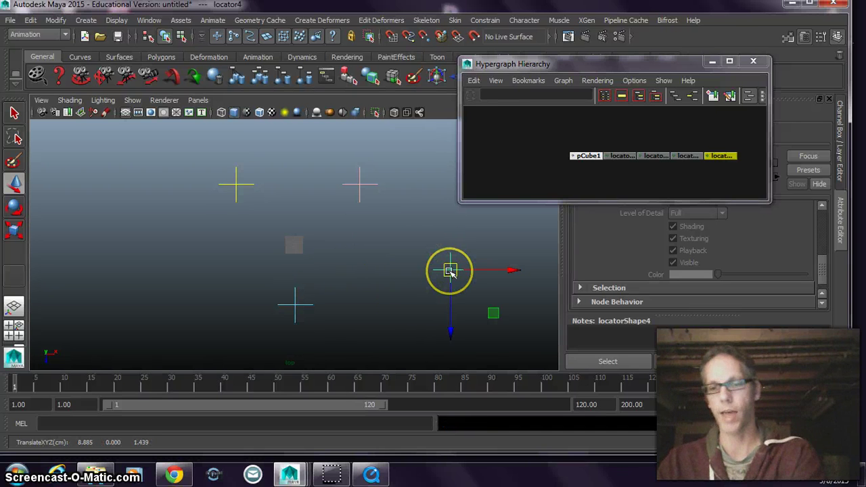
pyautogui.press('Delete')
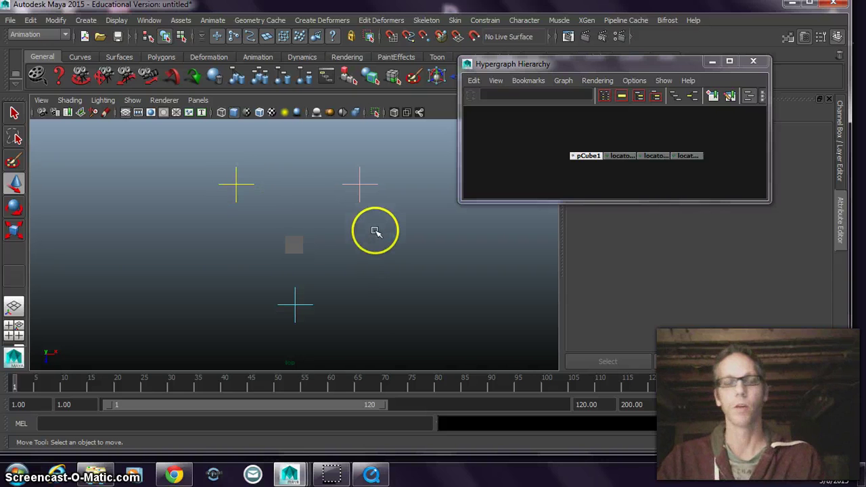
# Step: Examine the Drawing Overrides settings under Object Display in the yellow locator's shape attributes
pyautogui.click(233, 189)
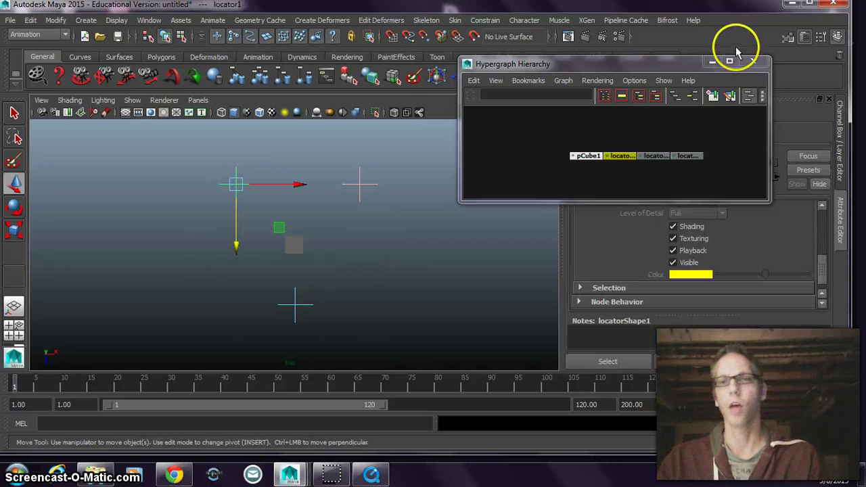
pyautogui.moveTo(674, 71); pyautogui.dragTo(266, 310)
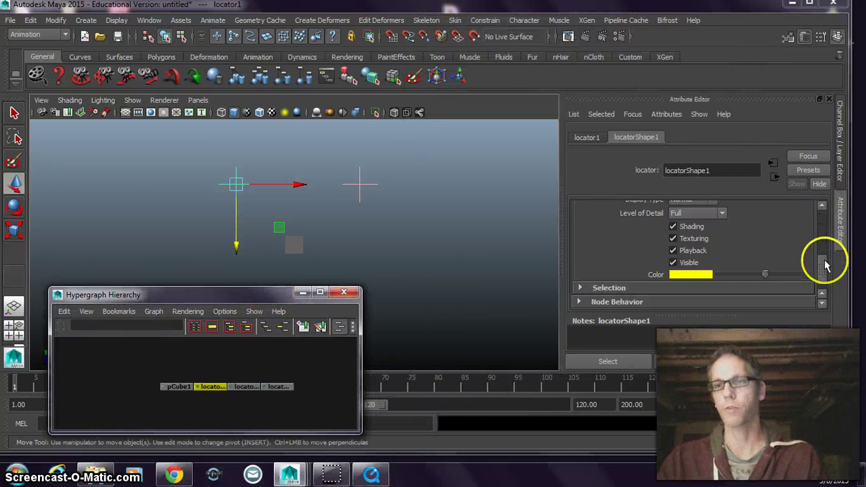
pyautogui.scroll(3, 821, 251)
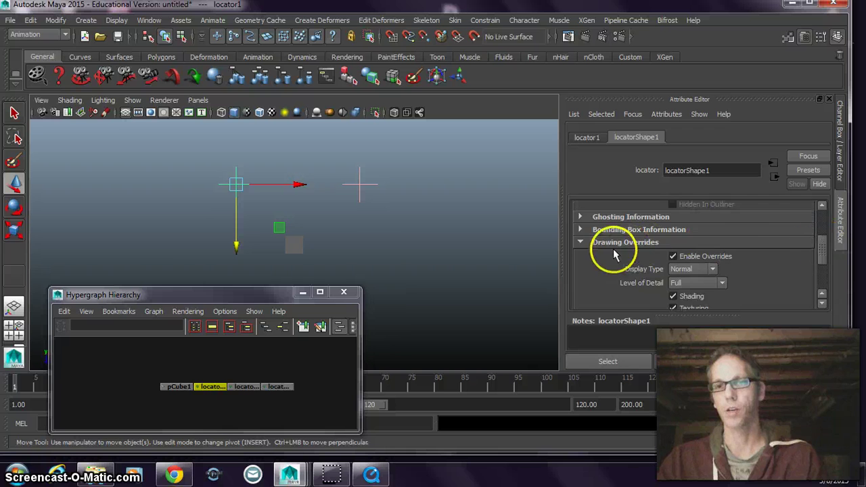
pyautogui.scroll(4, 824, 254)
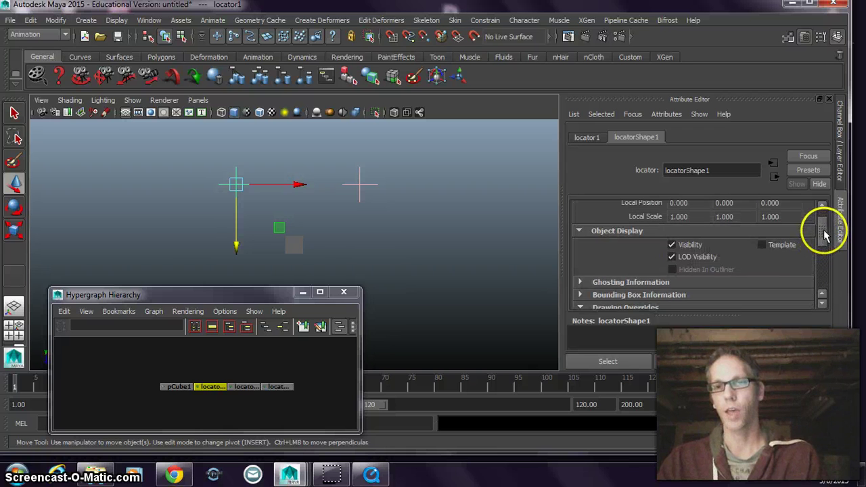
pyautogui.click(580, 244)
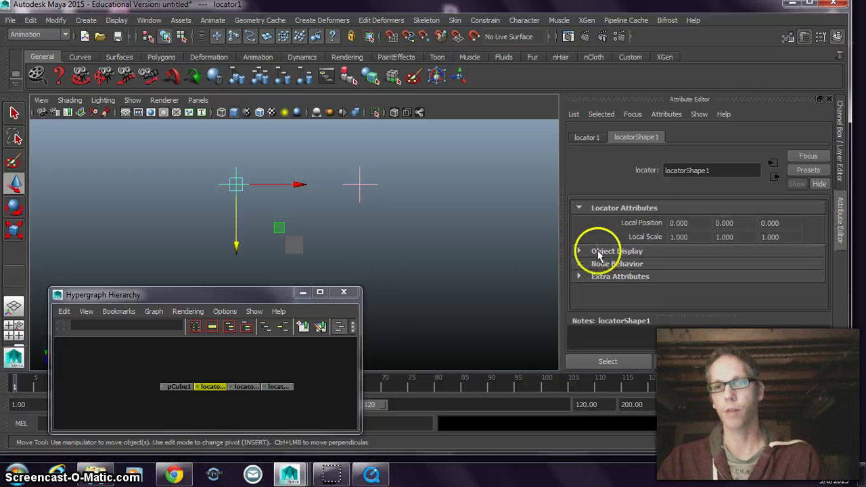
pyautogui.click(579, 248)
pyautogui.scroll(-2, 647, 266)
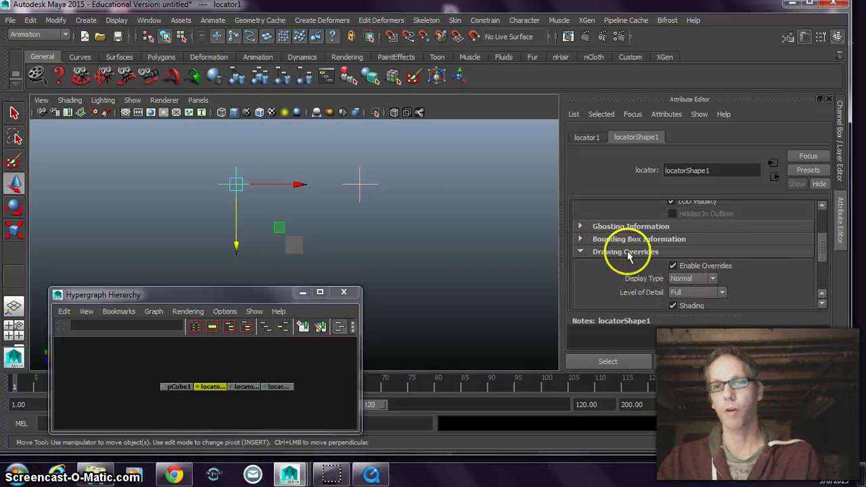
# Step: Try a white override color on the yellow locator's shape, return it to yellow, and clear the selection
pyautogui.click(672, 266)
pyautogui.moveTo(824, 253); pyautogui.dragTo(827, 269)
pyautogui.moveTo(769, 266)
pyautogui.mouseDown()
pyautogui.moveTo(733, 269)
pyautogui.moveTo(766, 269)
pyautogui.mouseUp()
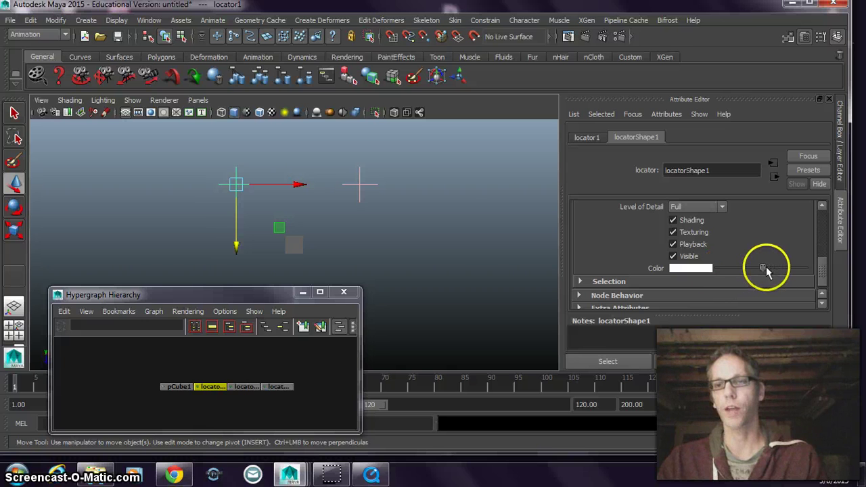
pyautogui.click(459, 228)
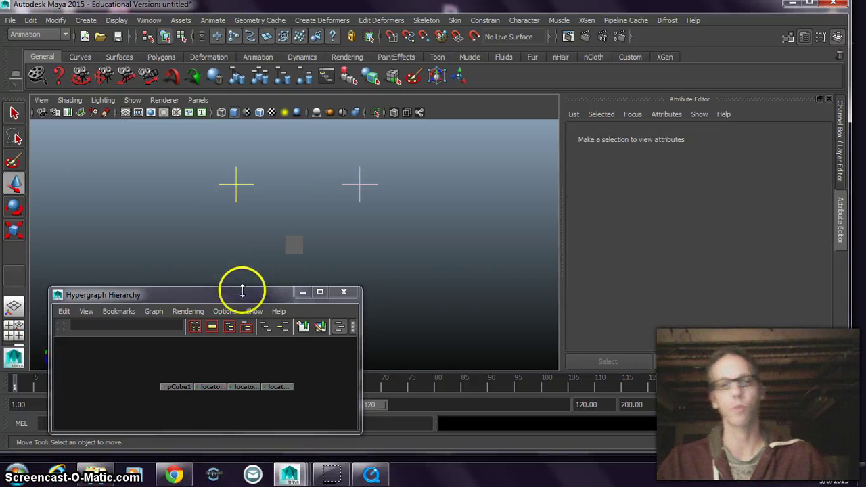
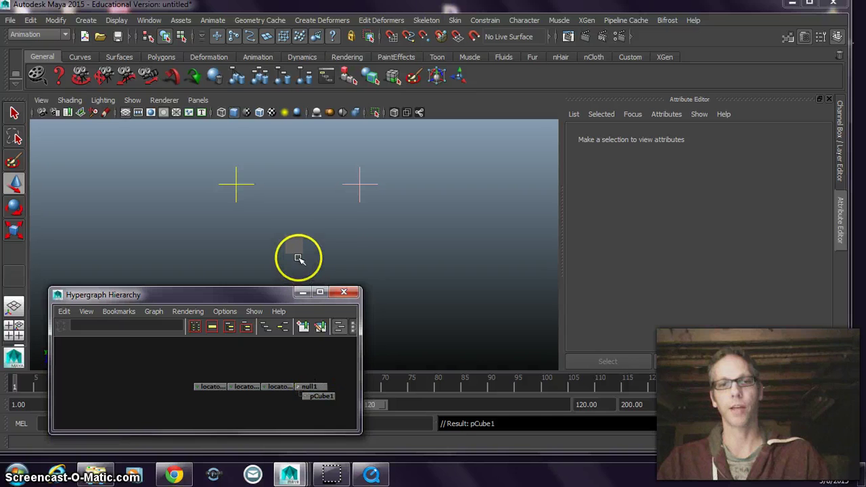
# Step: Select the cube and its parent null1 group to check the grouping and the group's transform attributes
pyautogui.click(294, 249)
pyautogui.click(313, 387)
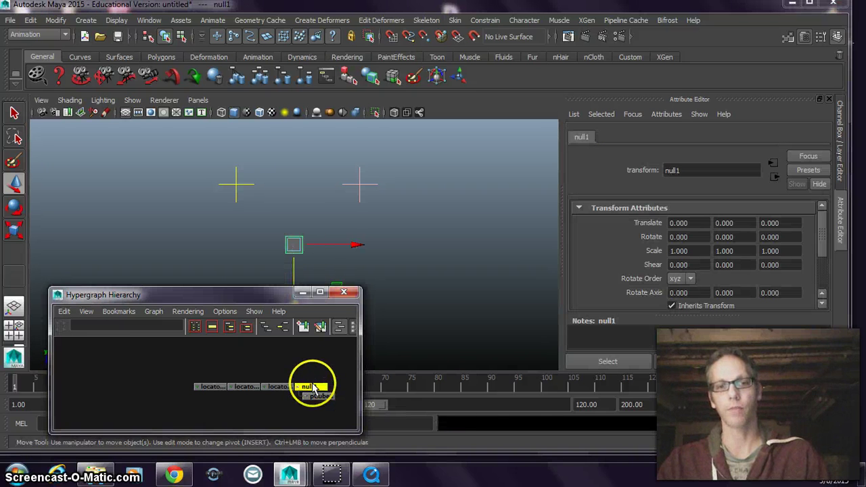
pyautogui.doubleClick(313, 387)
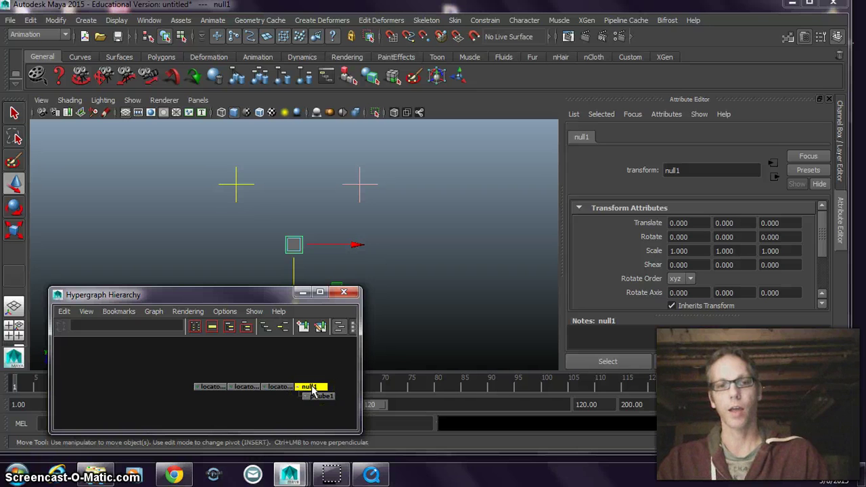
# Step: Rename the yellow locator, locator1, as YellowLocator and clear the selection
pyautogui.click(236, 184)
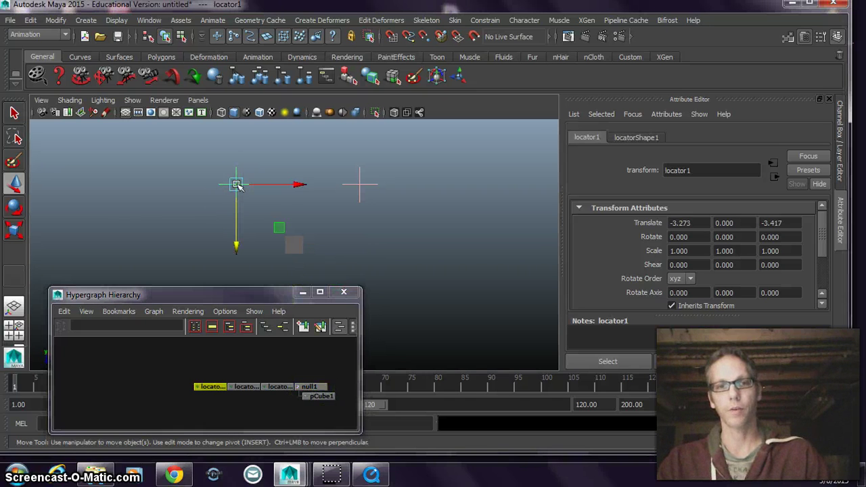
pyautogui.click(690, 170)
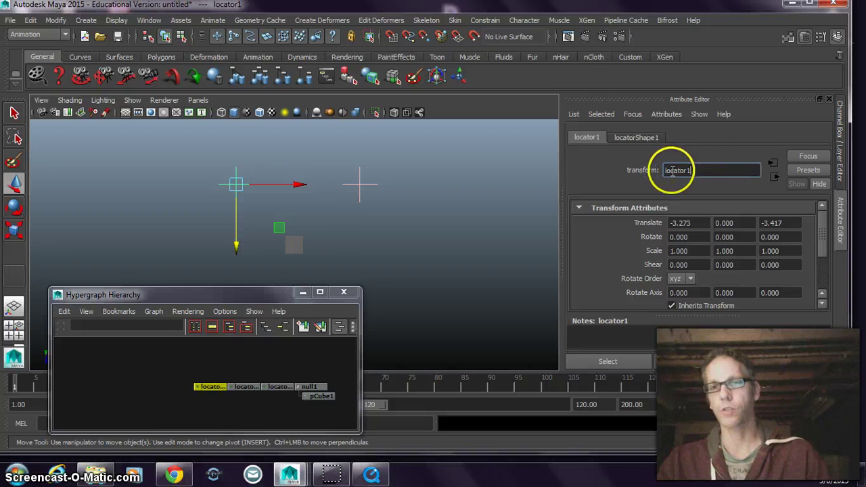
pyautogui.click(676, 171)
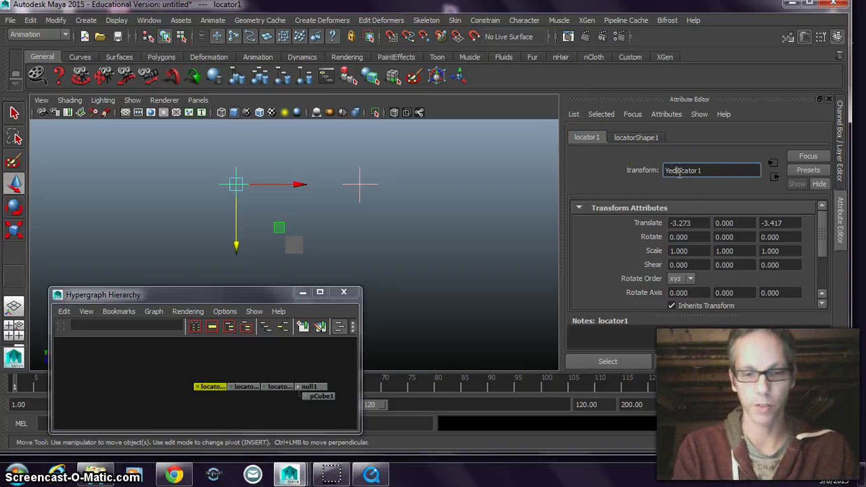
pyautogui.click(717, 174)
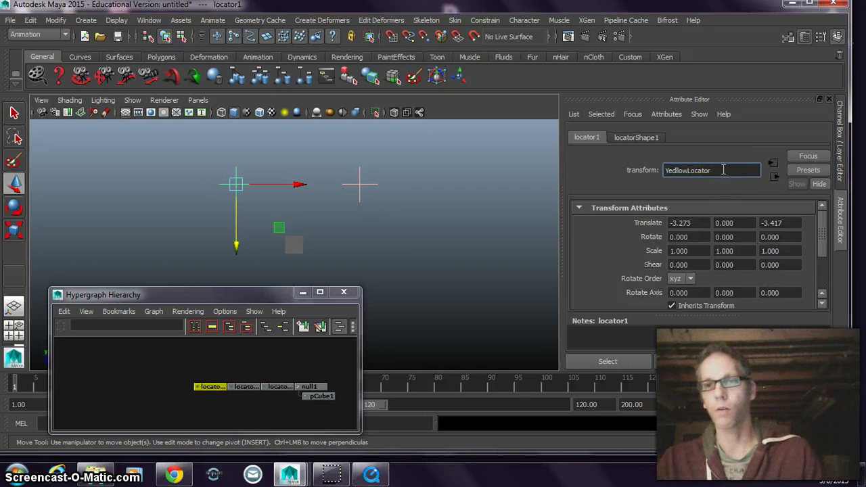
pyautogui.click(678, 171)
pyautogui.press('BackSpace')
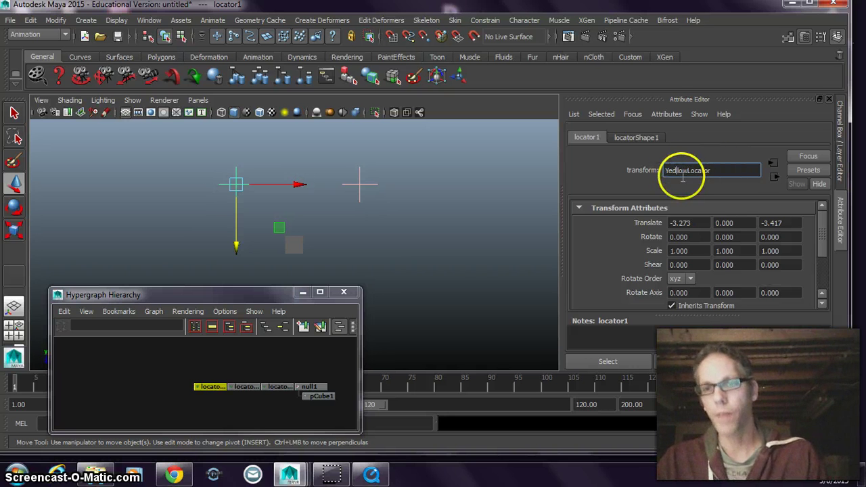
pyautogui.click(724, 170)
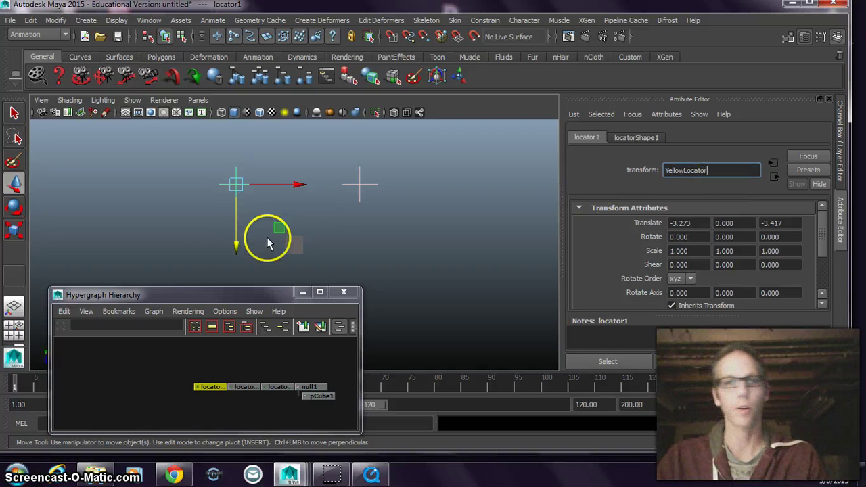
pyautogui.click(264, 232)
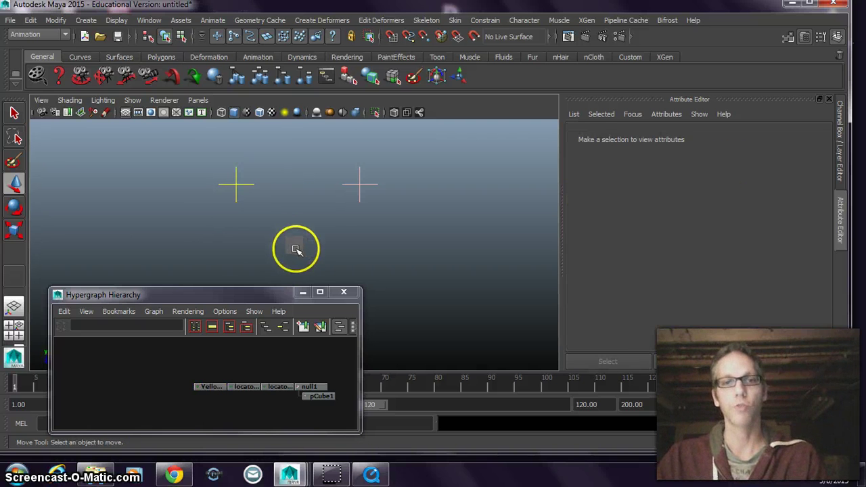
# Step: Select YellowLocator followed by the null1 group, and open the Parent constraint options
pyautogui.click(295, 246)
pyautogui.click(247, 182)
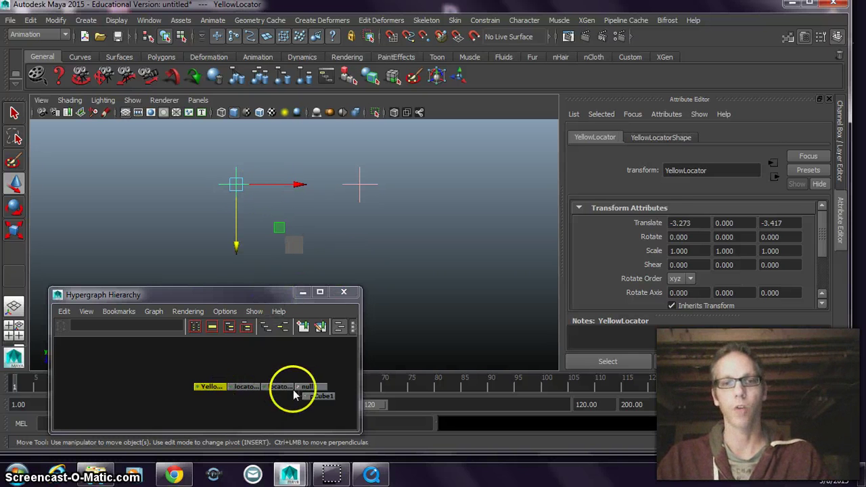
pyautogui.click(328, 369)
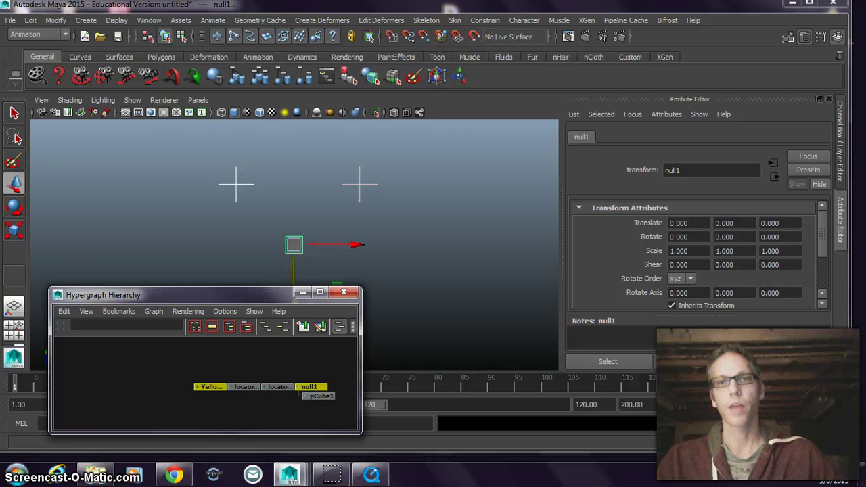
pyautogui.click(487, 21)
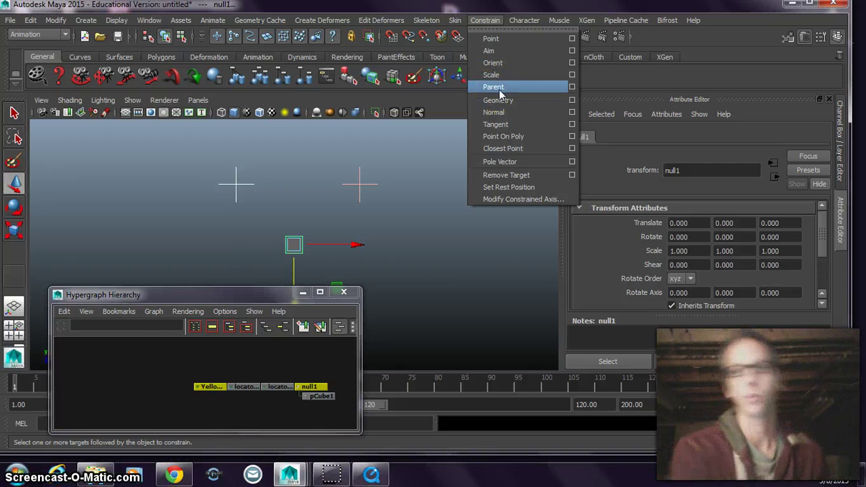
pyautogui.click(572, 91)
# Step: Reset the Parent constraint options to their defaults and turn off Maintain offset
pyautogui.click(486, 31)
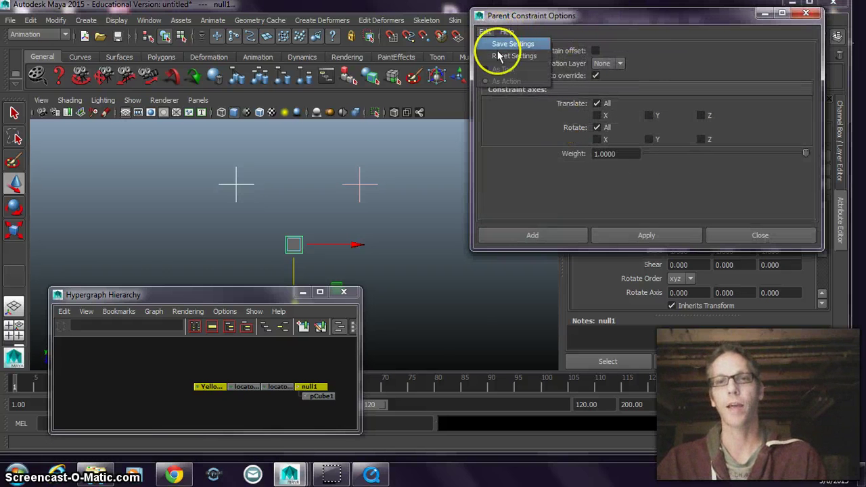
pyautogui.click(499, 57)
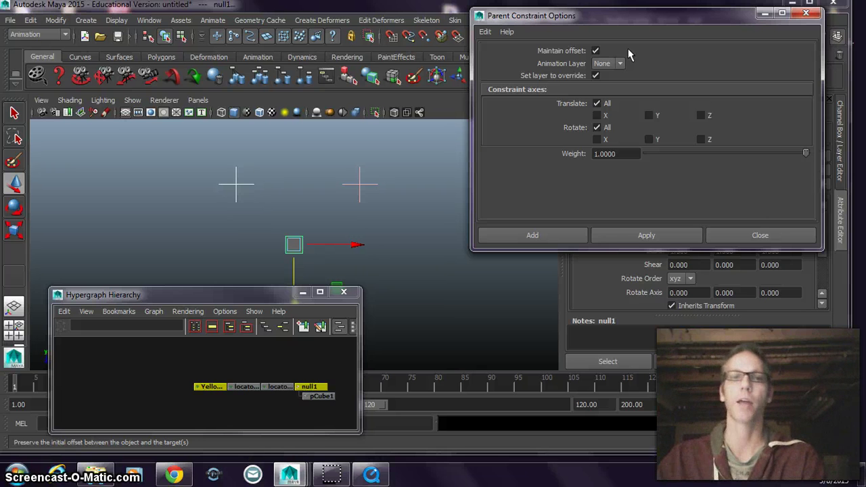
pyautogui.click(596, 51)
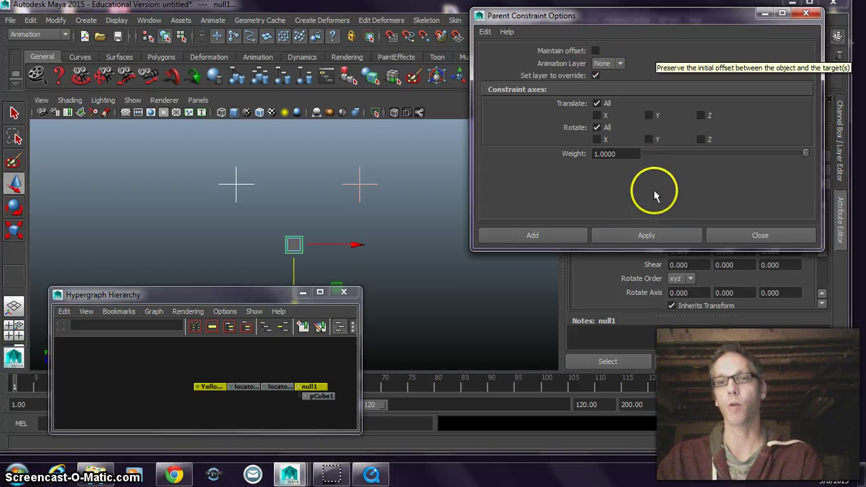
# Step: Apply the parent constraint from YellowLocator to null1, minimize its options, and display null1's constraint weight channel
pyautogui.click(638, 242)
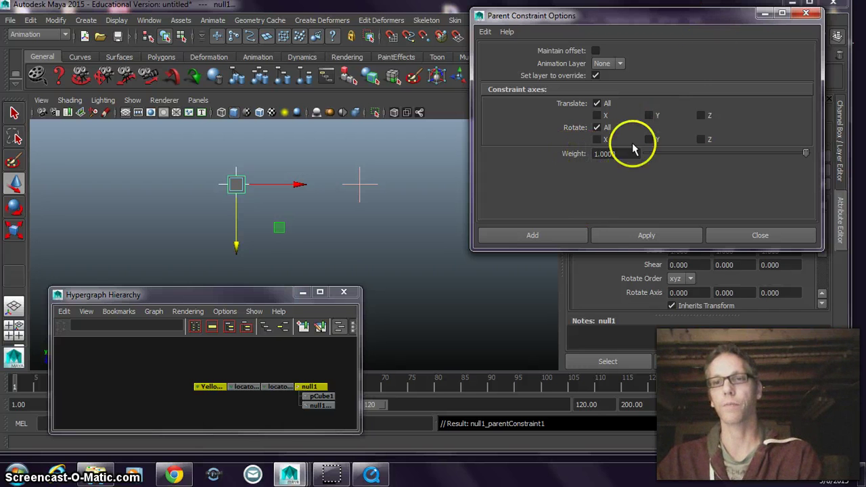
pyautogui.click(764, 14)
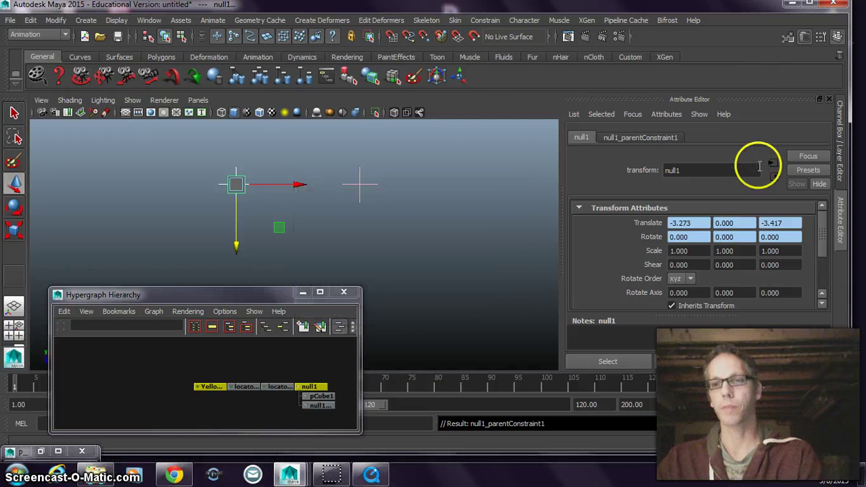
pyautogui.click(338, 368)
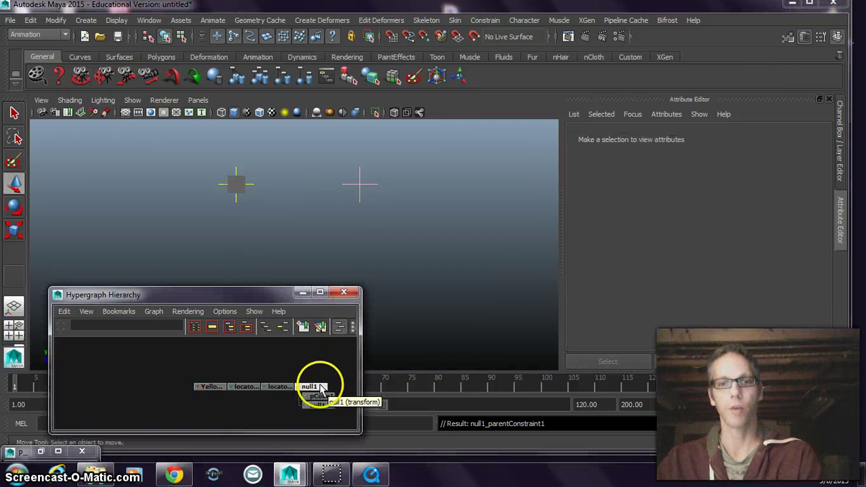
pyautogui.click(312, 386)
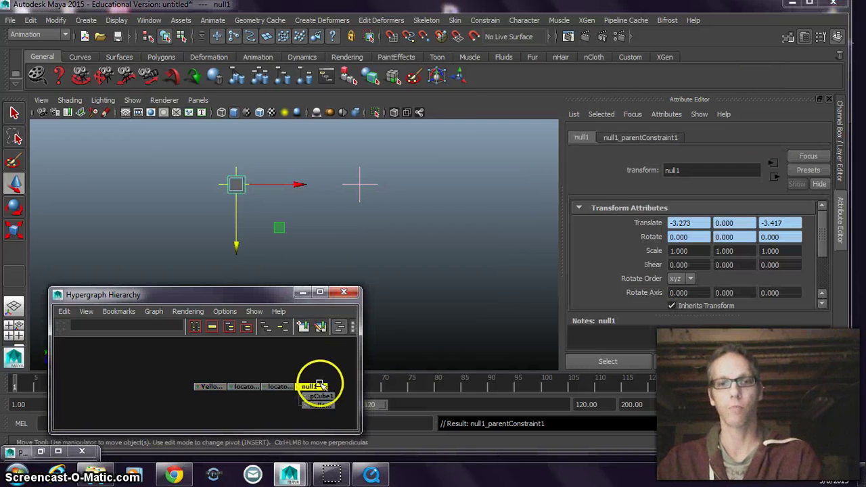
pyautogui.click(837, 150)
pyautogui.scroll(-3, 812, 203)
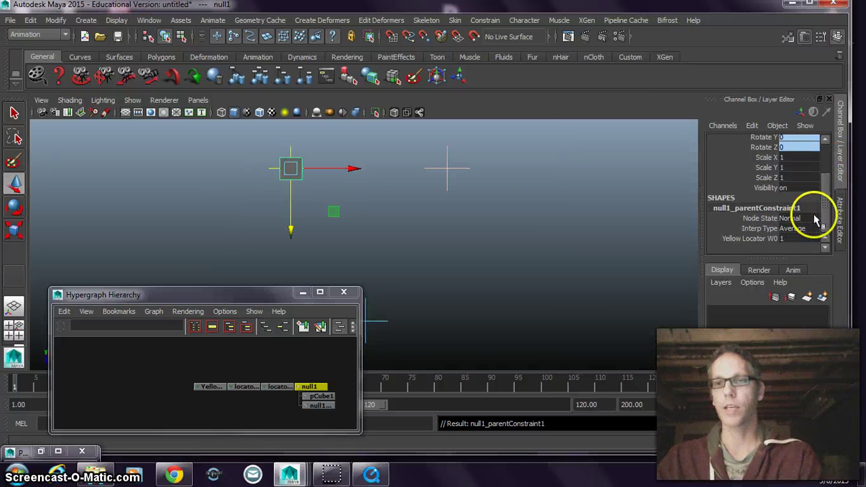
# Step: Lower null1's Yellow Locator W0 weight to 0, and restore it to 1
pyautogui.click(743, 243)
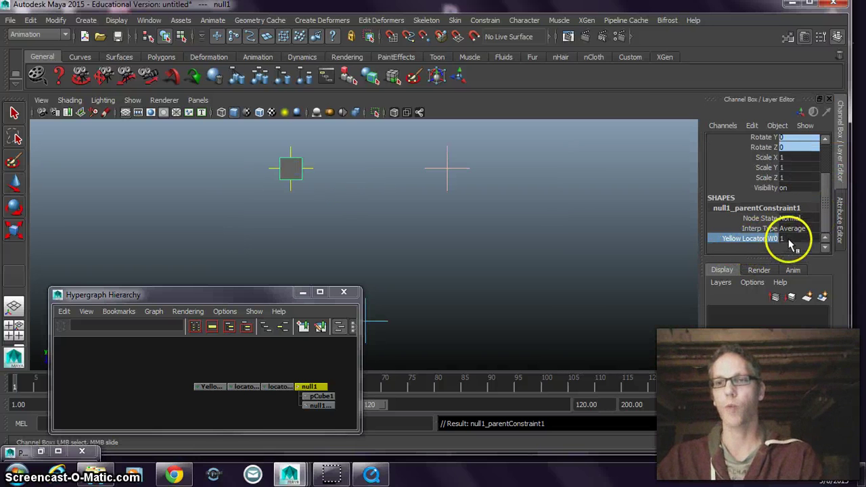
pyautogui.moveTo(791, 242); pyautogui.dragTo(760, 244, button='middle')
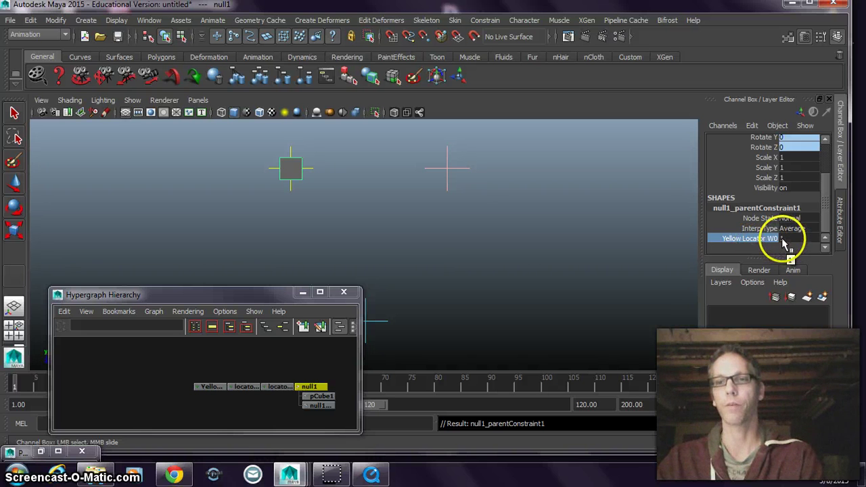
pyautogui.moveTo(616, 245); pyautogui.dragTo(570, 245, button='middle')
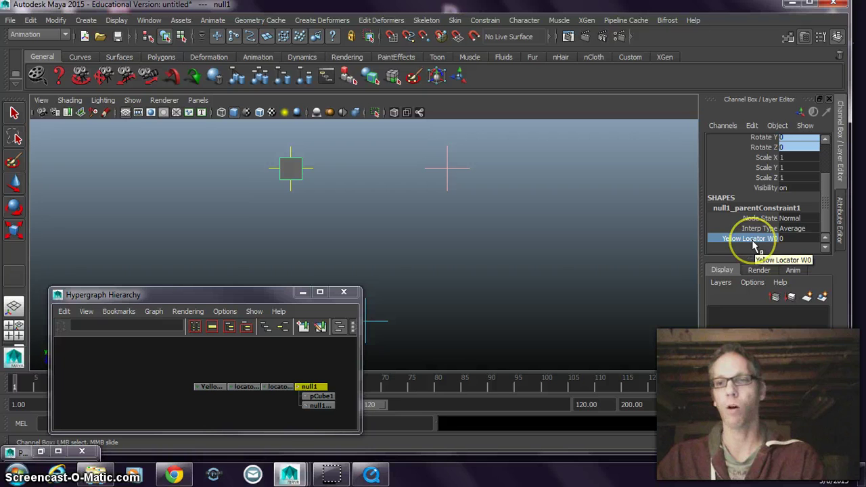
pyautogui.doubleClick(784, 240)
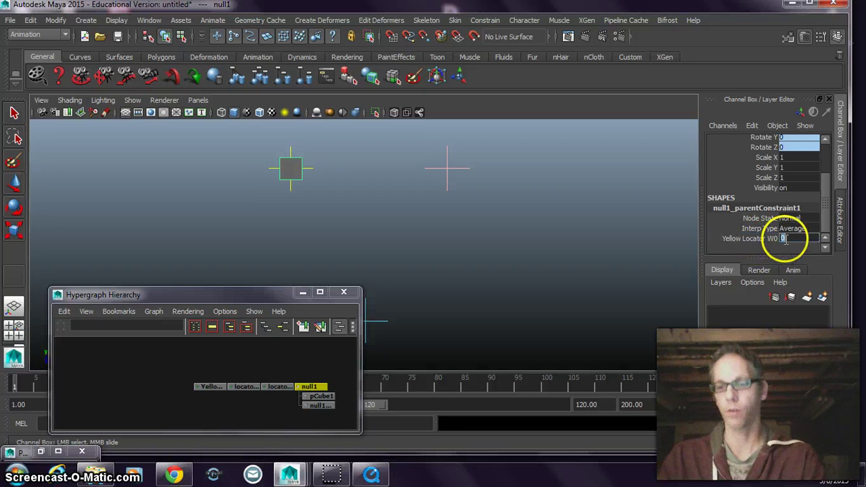
# Step: Select YellowLocator and move it along X to about -4.21 to test the constraint on the cube
pyautogui.click(290, 151)
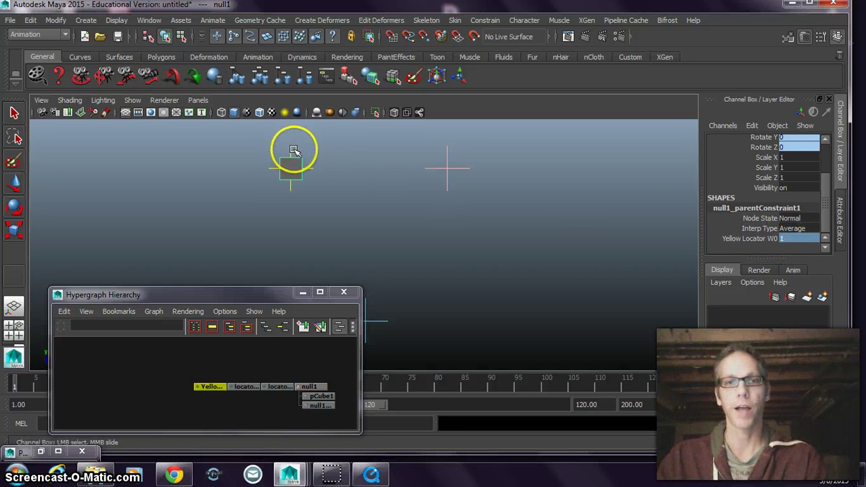
pyautogui.press('w')
pyautogui.moveTo(348, 169); pyautogui.dragTo(330, 177)
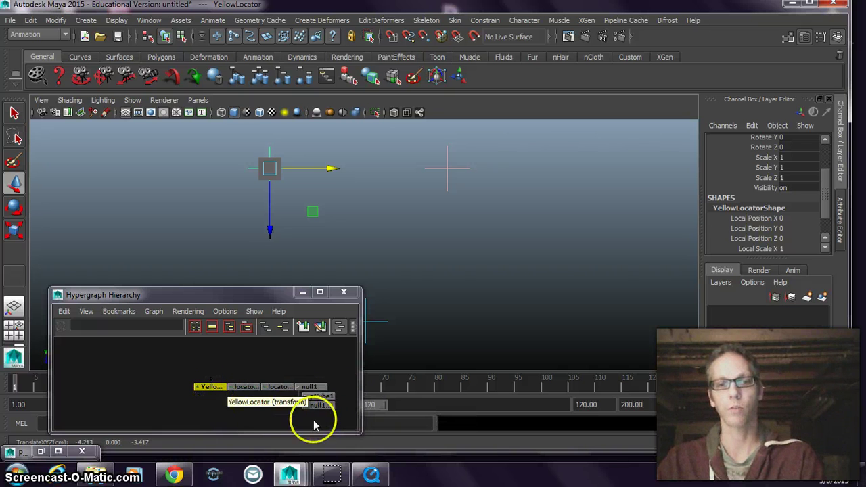
# Step: Examine null1's input and output connections in the Hypergraph and return to the scene hierarchy
pyautogui.click(311, 386)
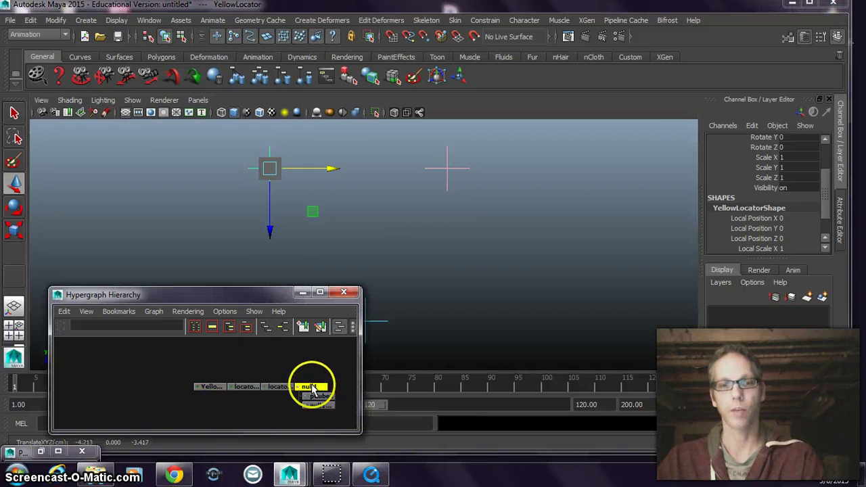
pyautogui.click(284, 330)
pyautogui.click(257, 392)
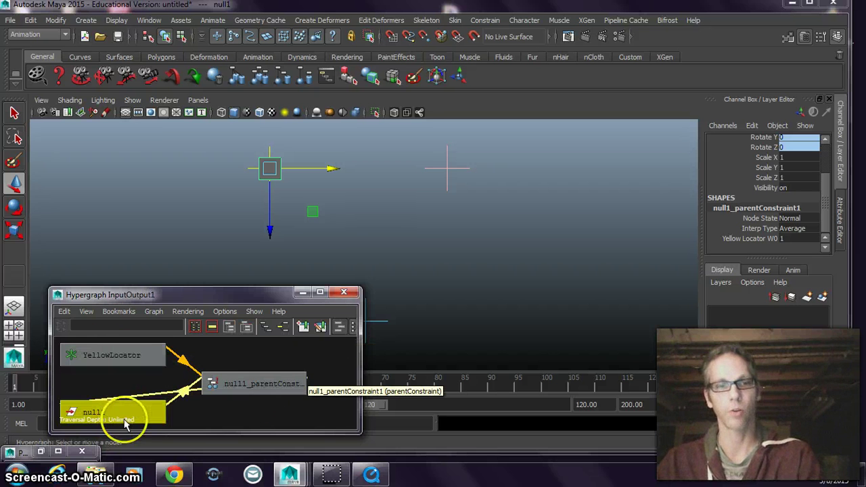
pyautogui.click(265, 328)
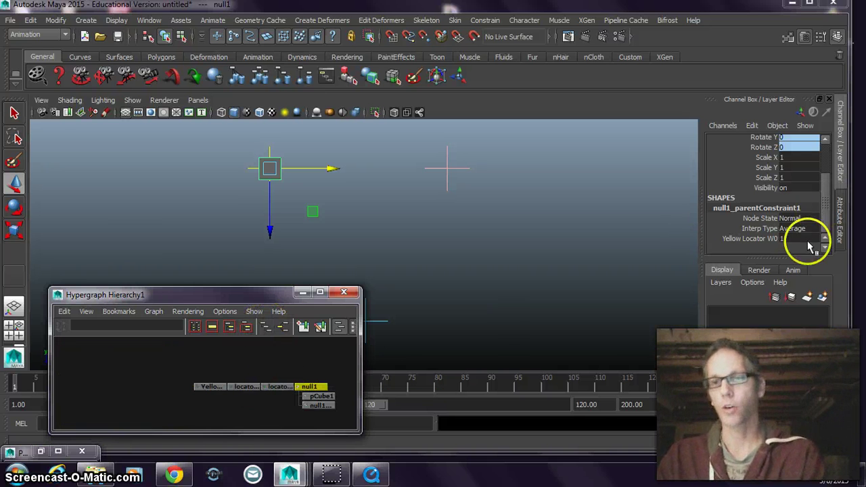
# Step: Set the Yellow Locator W0 weight on null1's parent constraint to 0
pyautogui.click(785, 238)
pyautogui.write('0')
pyautogui.press('Return')
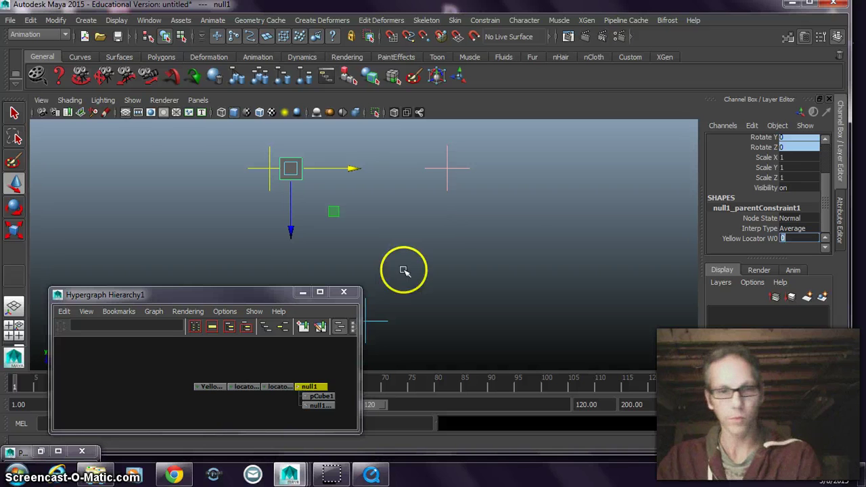
# Step: Move YellowLocator slightly along X to test the zero weight, and undo back to the null1 selection
pyautogui.click(308, 386)
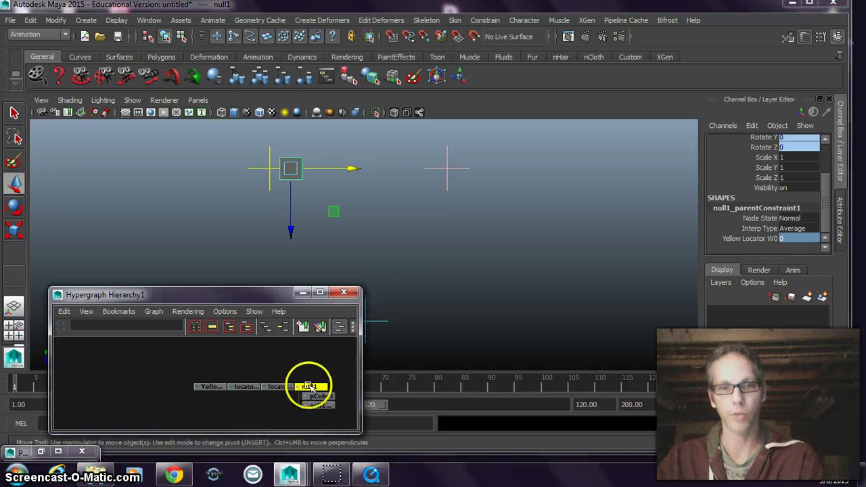
pyautogui.click(211, 386)
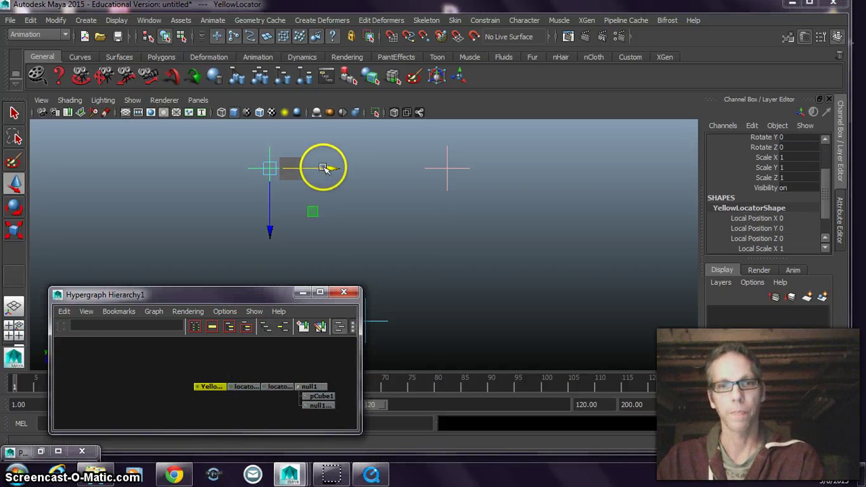
pyautogui.moveTo(323, 170)
pyautogui.mouseDown()
pyautogui.moveTo(264, 170)
pyautogui.moveTo(332, 179)
pyautogui.mouseUp()
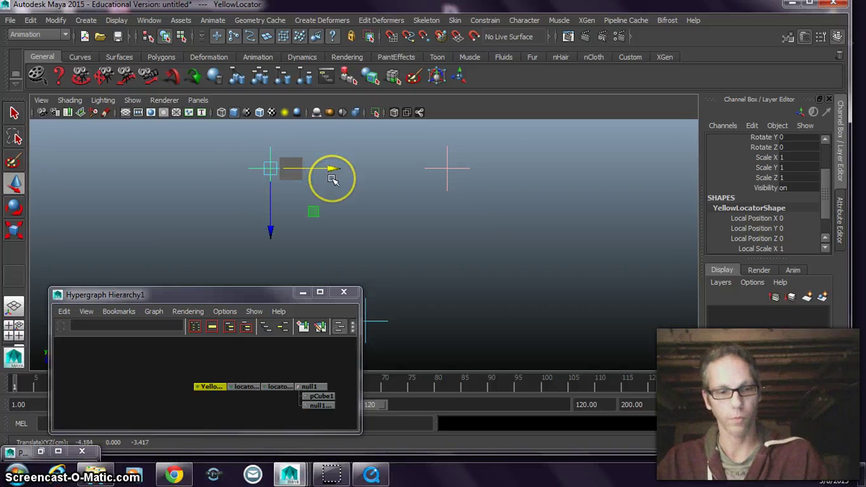
pyautogui.hotkey('ctrl', 'z')
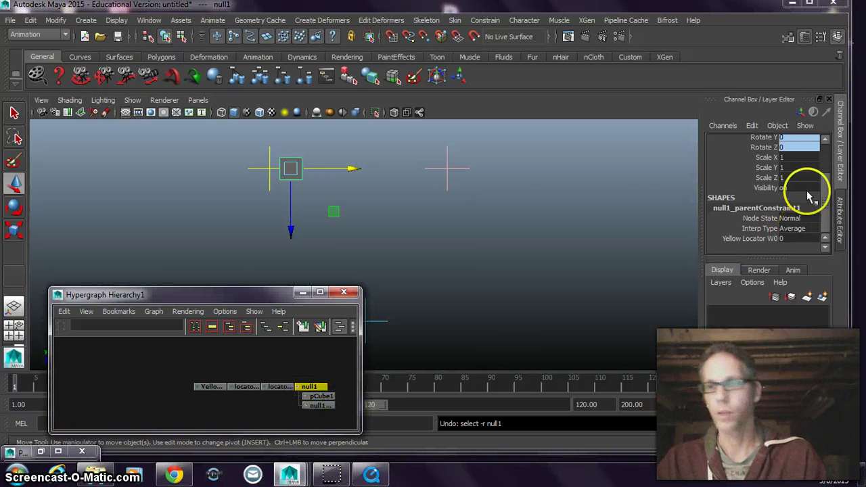
# Step: Set null1's Yellow Locator W0 weight to 1 to test the cube's attachment to the yellow locator
pyautogui.click(788, 238)
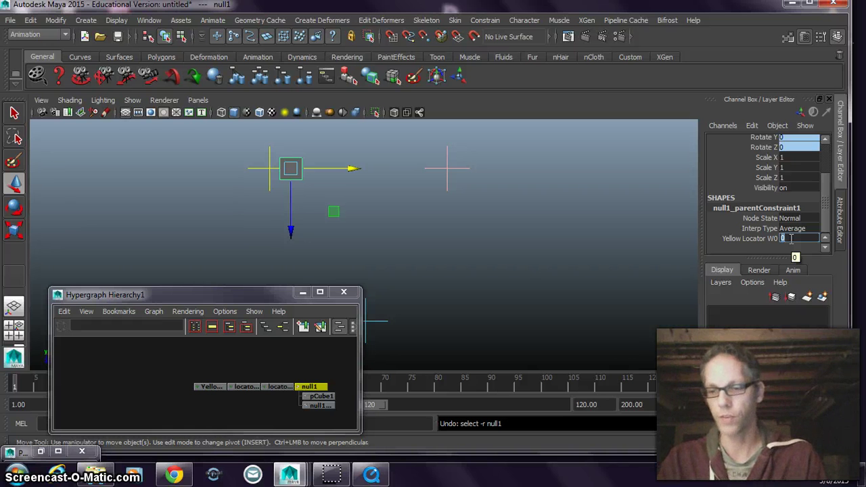
pyautogui.write('1')
pyautogui.press('Return')
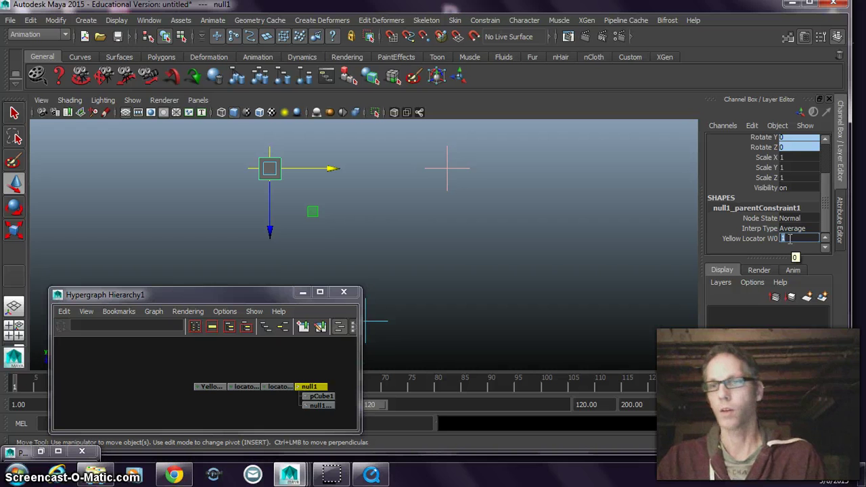
# Step: Set null1's Yellow Locator W0 weight to 0 to release the cube from the yellow locator
pyautogui.click(789, 238)
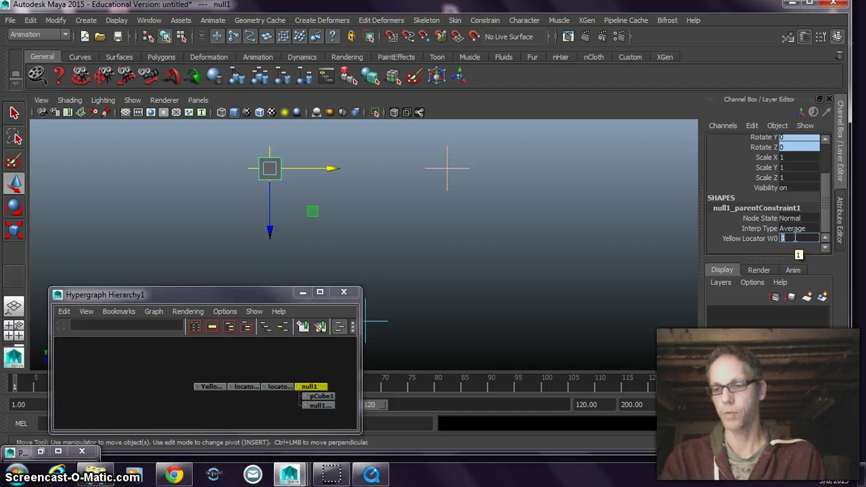
pyautogui.write('0')
pyautogui.press('Return')
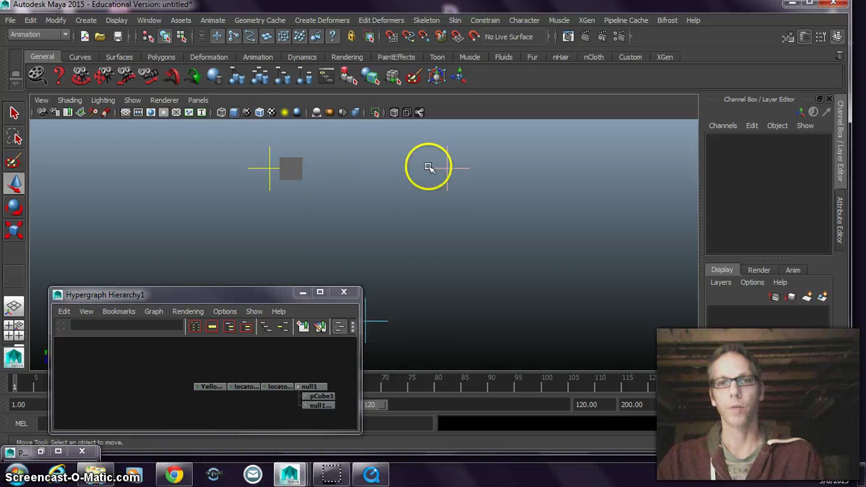
# Step: Rename the pink locator, locator2, as pinkLocator and clear the selection
pyautogui.moveTo(436, 158); pyautogui.dragTo(430, 208)
pyautogui.click(721, 140)
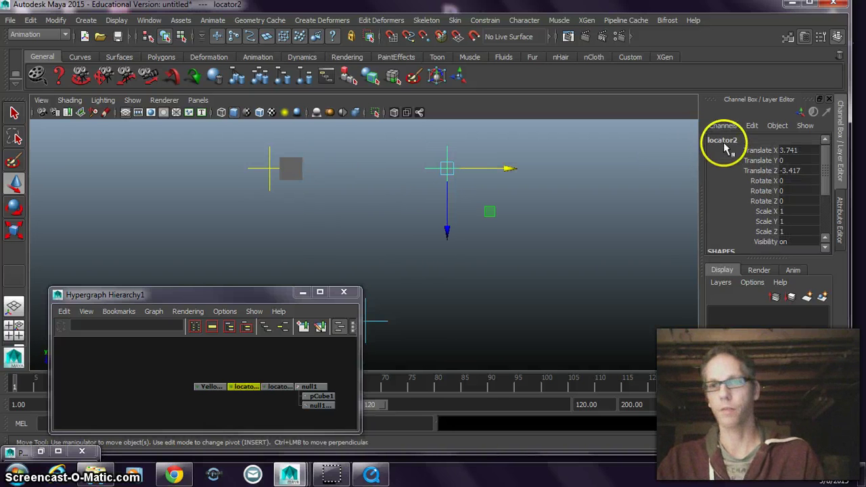
pyautogui.click(737, 140)
pyautogui.click(737, 140)
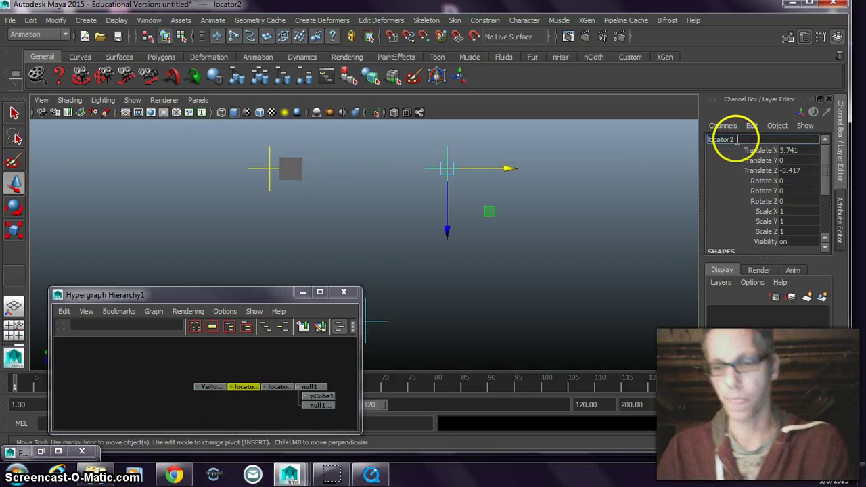
pyautogui.press('BackSpace')
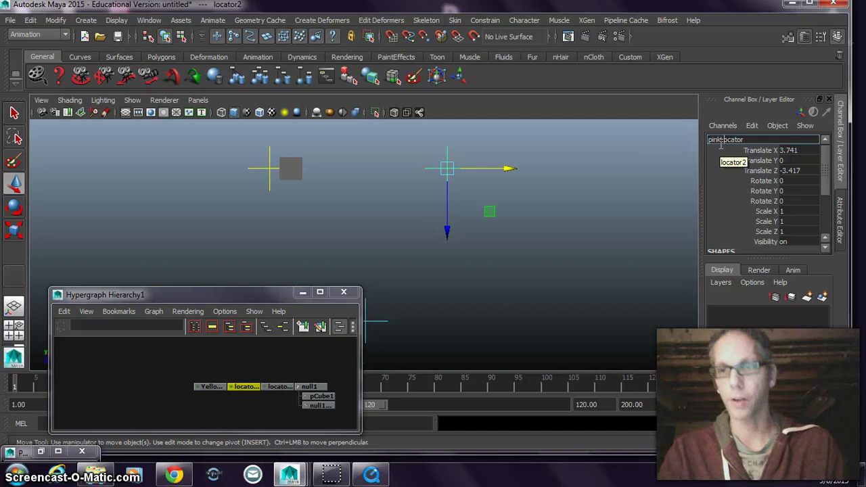
pyautogui.click(582, 238)
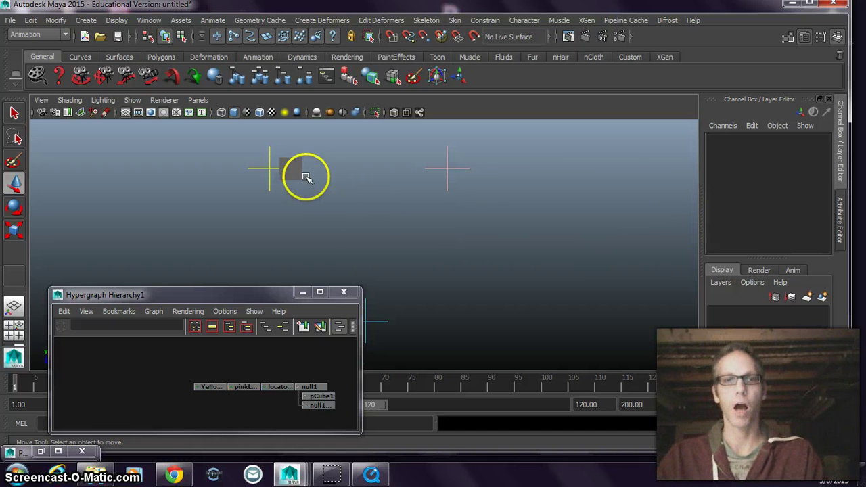
# Step: Select pinkLocator followed by the null1 group, and open the Parent constraint options
pyautogui.click(438, 183)
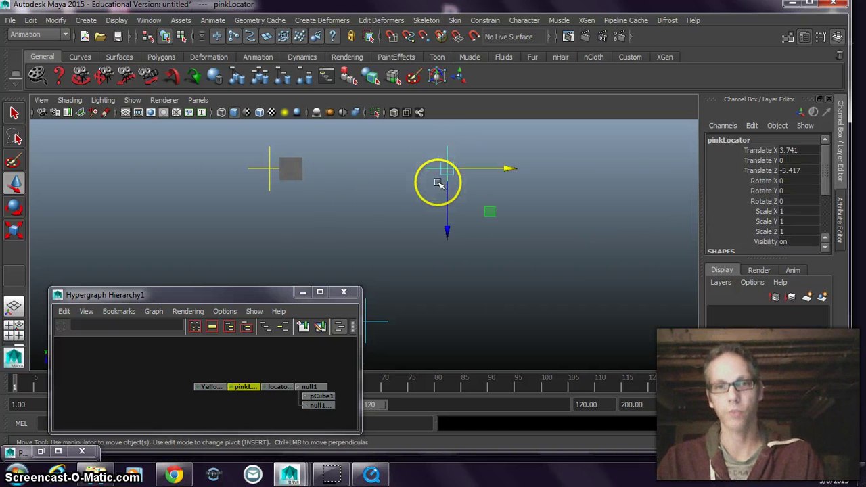
pyautogui.keyDown('shift'); pyautogui.click(298, 178); pyautogui.keyUp('shift')
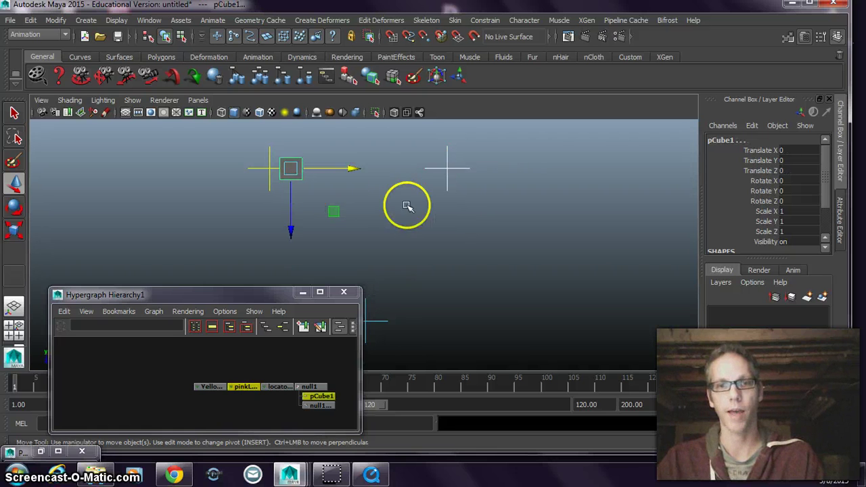
pyautogui.click(433, 149)
pyautogui.moveTo(433, 149); pyautogui.dragTo(441, 213)
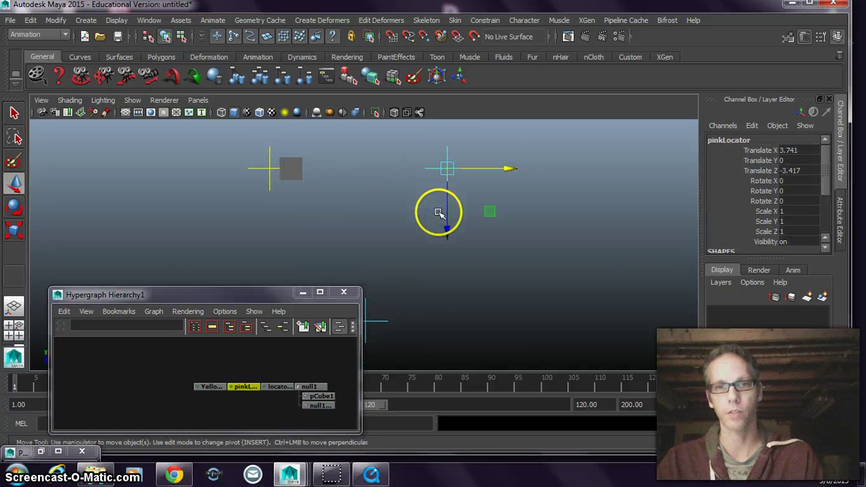
pyautogui.click(319, 387)
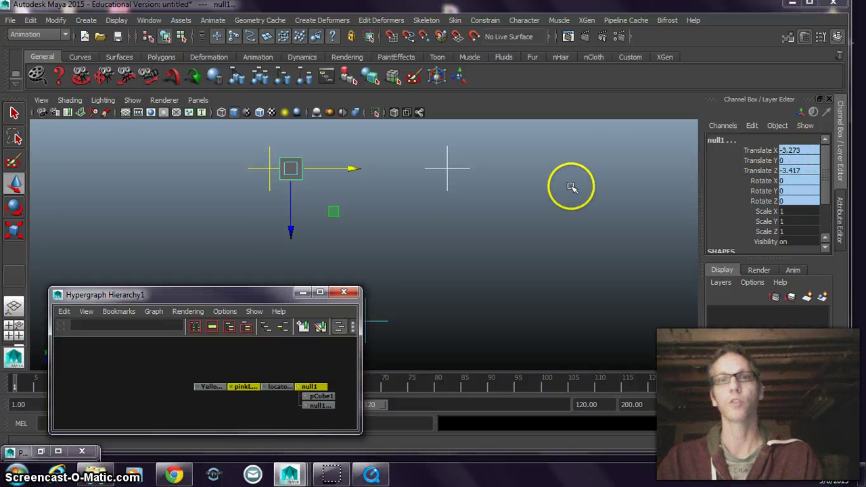
pyautogui.click(487, 20)
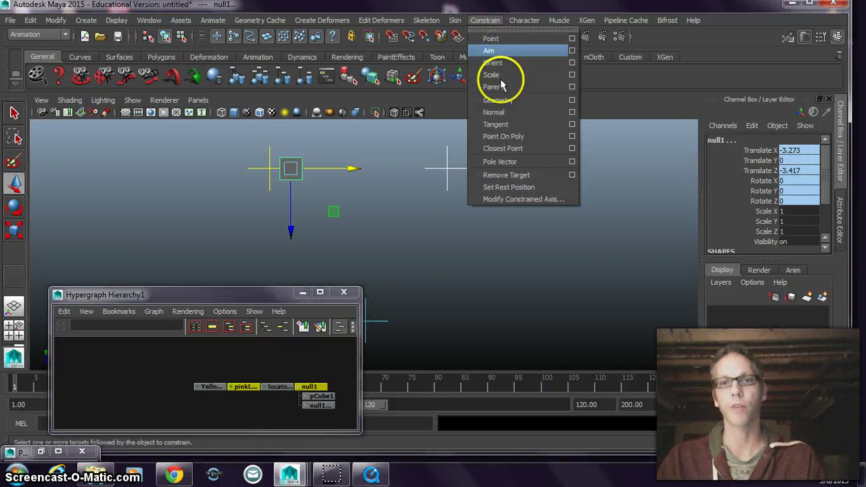
pyautogui.click(572, 88)
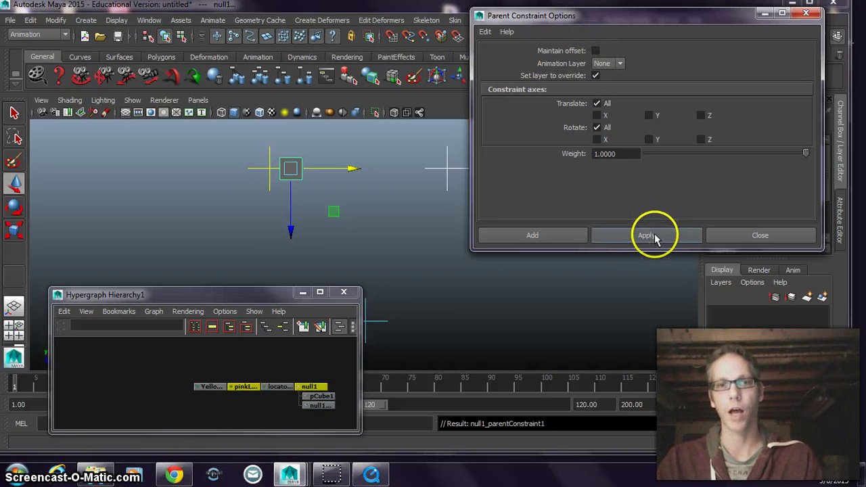
# Step: Apply the parent constraint from pinkLocator to null1, close the options, and display null1's locator weights
pyautogui.click(645, 235)
pyautogui.click(737, 236)
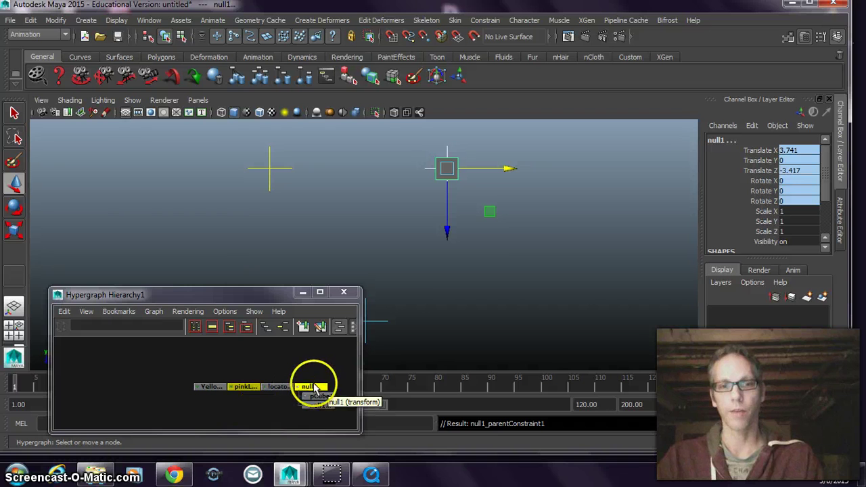
pyautogui.click(313, 389)
pyautogui.scroll(-3, 750, 234)
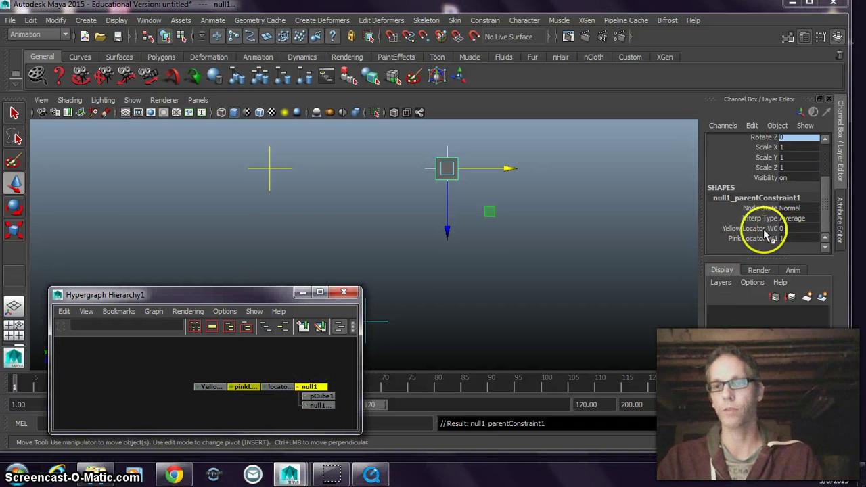
# Step: Set null1's Yellow Locator W0 weight to 1 so both locators share the cube
pyautogui.click(784, 228)
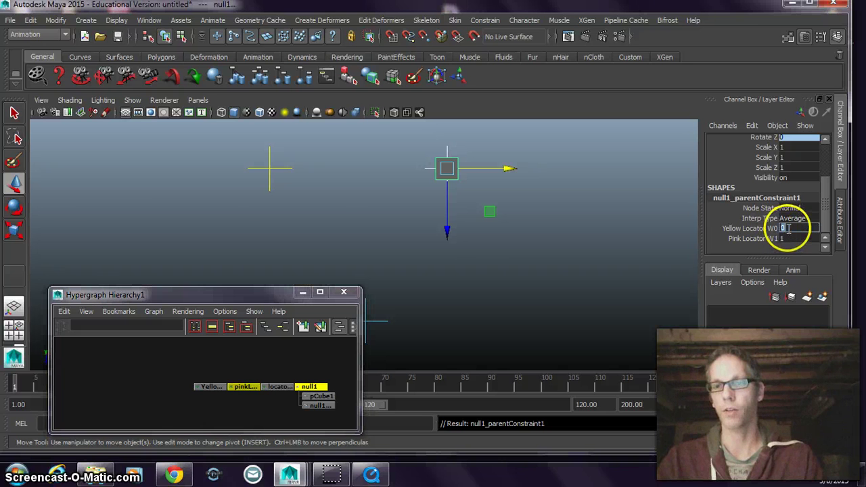
pyautogui.write('1')
pyautogui.press('Return')
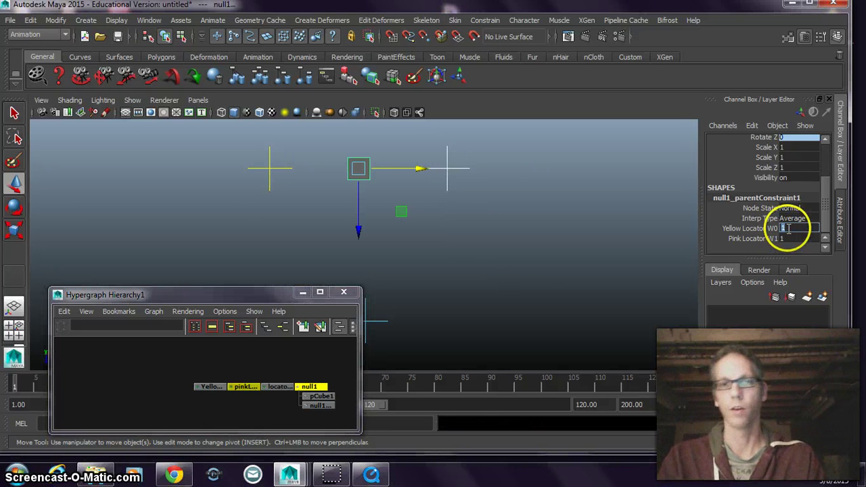
# Step: Move YellowLocator outward from the cube, and place pinkLocator at about X 6.3, Z -3.47 to test the blended constraint
pyautogui.click(273, 170)
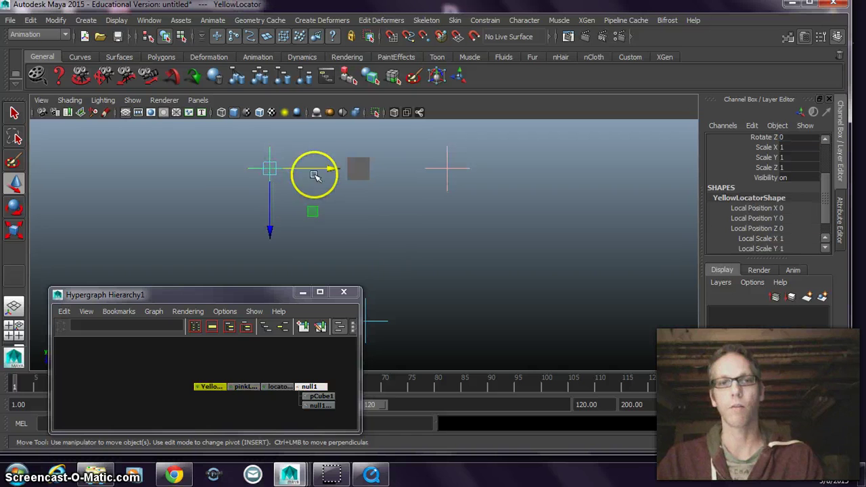
pyautogui.moveTo(314, 176); pyautogui.dragTo(193, 167)
pyautogui.click(454, 170)
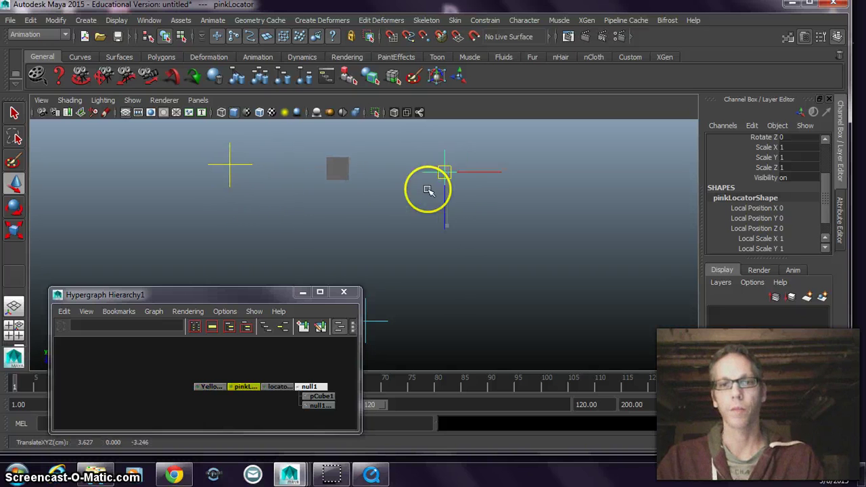
pyautogui.moveTo(428, 190); pyautogui.dragTo(509, 169)
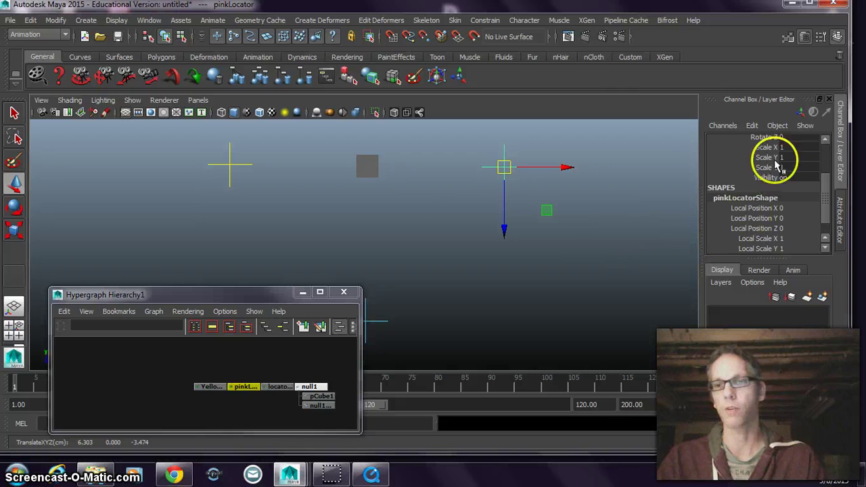
# Step: Lower null1's Yellow Locator W0 weight to 0.3 and move pinkLocator to about X 8.12, Z -3.33
pyautogui.click(313, 387)
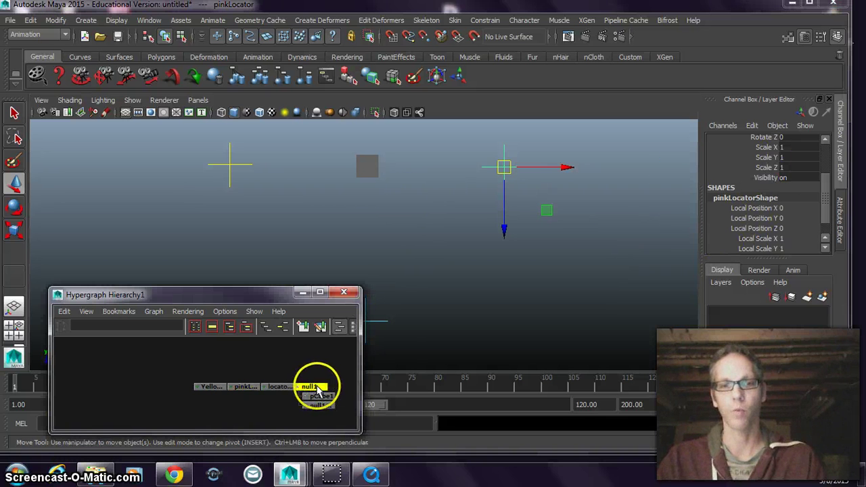
pyautogui.click(754, 229)
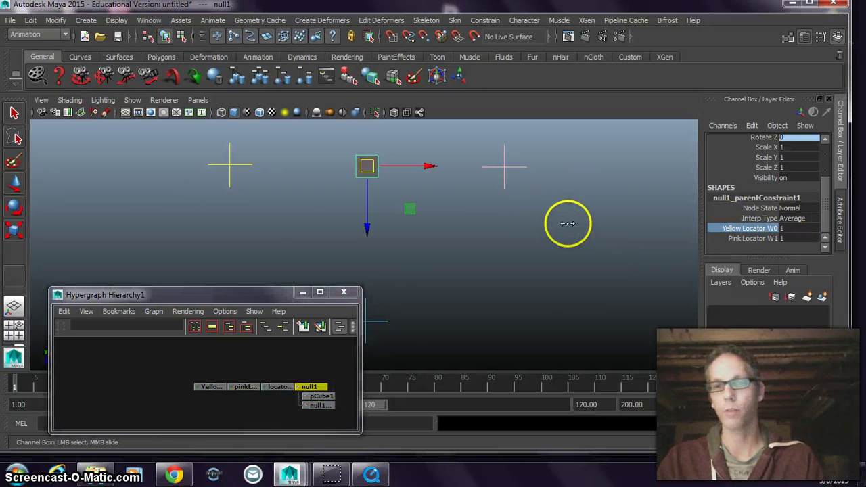
pyautogui.moveTo(567, 223); pyautogui.dragTo(562, 226, button='middle')
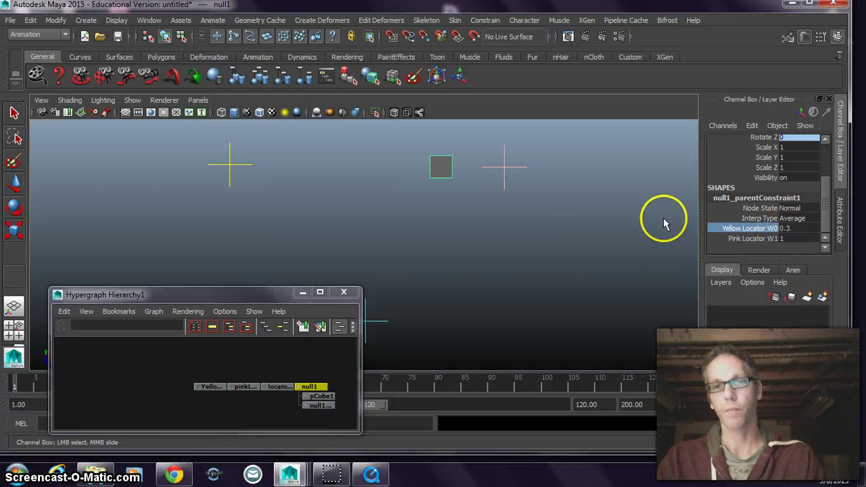
pyautogui.click(505, 179)
pyautogui.moveTo(504, 177); pyautogui.dragTo(545, 172)
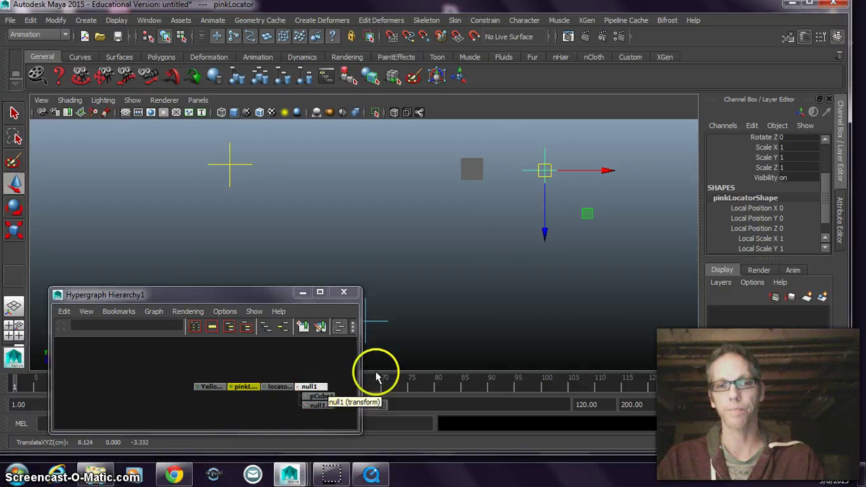
# Step: Set null1's Yellow Locator W0 and Pink Locator W1 weights to 0 and clear the selection
pyautogui.click(310, 386)
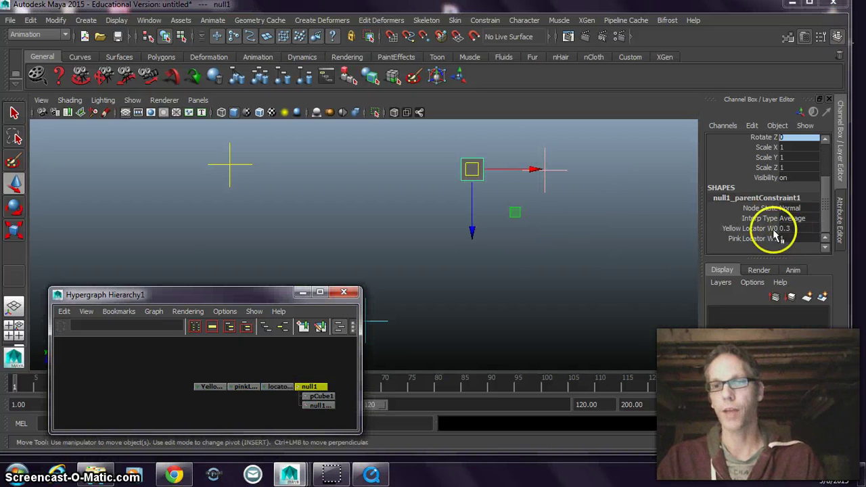
pyautogui.click(744, 228)
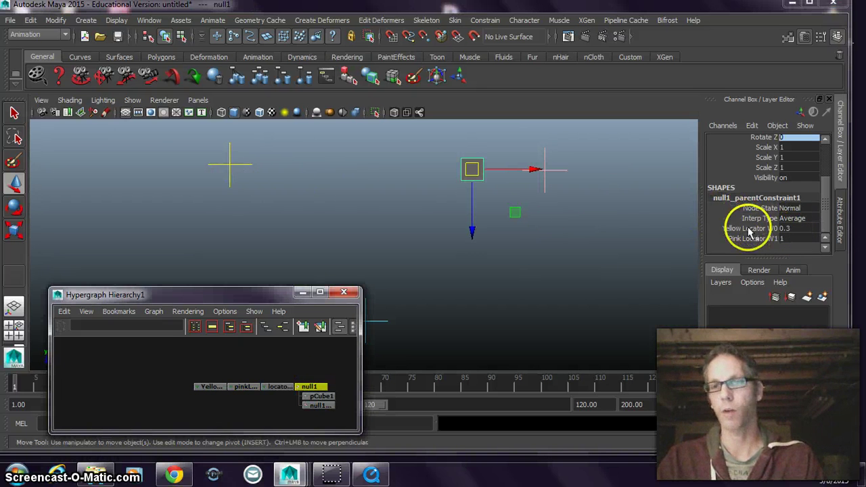
pyautogui.moveTo(512, 251); pyautogui.dragTo(491, 243, button='middle')
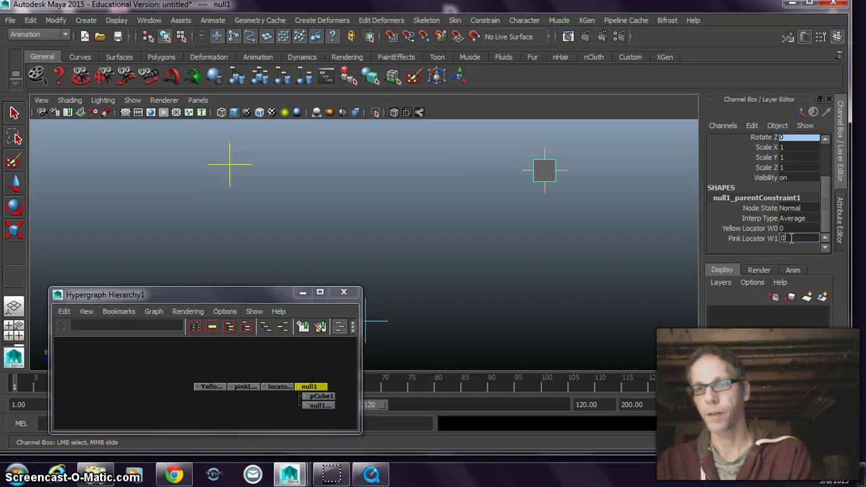
pyautogui.click(517, 228)
# Step: Move the Hypergraph clear of the blue locator, select locator3 followed by null1, and open the Parent constraint options
pyautogui.moveTo(267, 295); pyautogui.dragTo(150, 254)
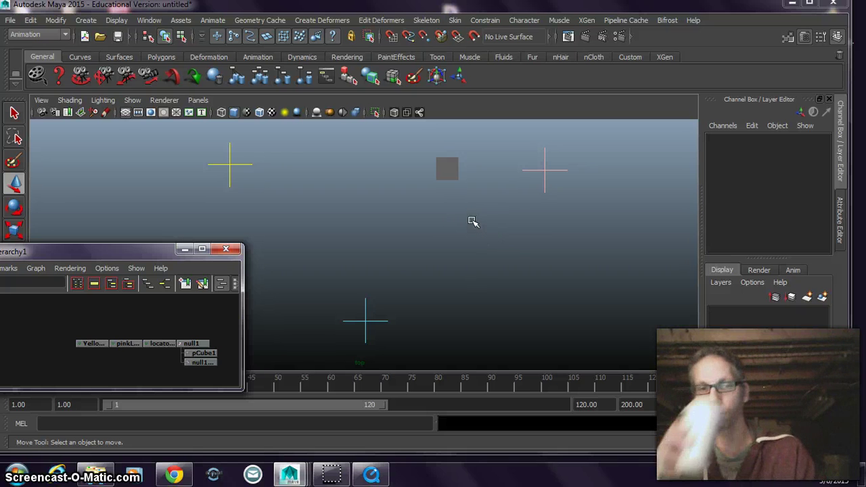
pyautogui.click(361, 311)
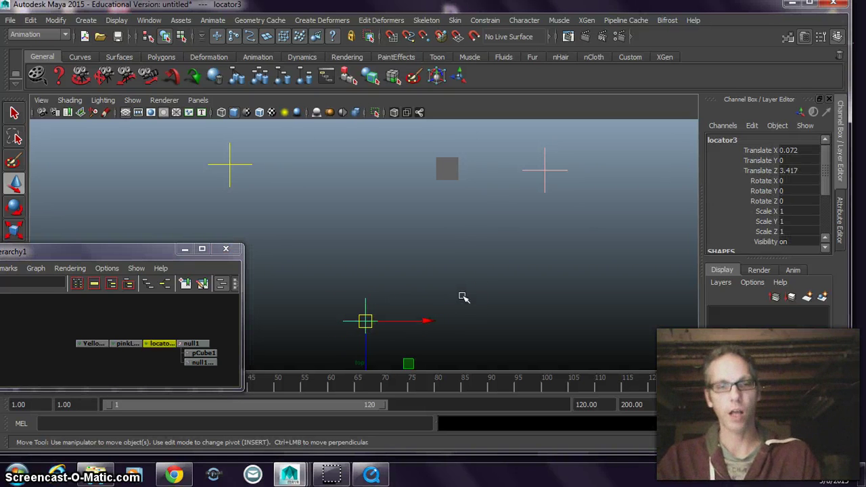
pyautogui.click(192, 343)
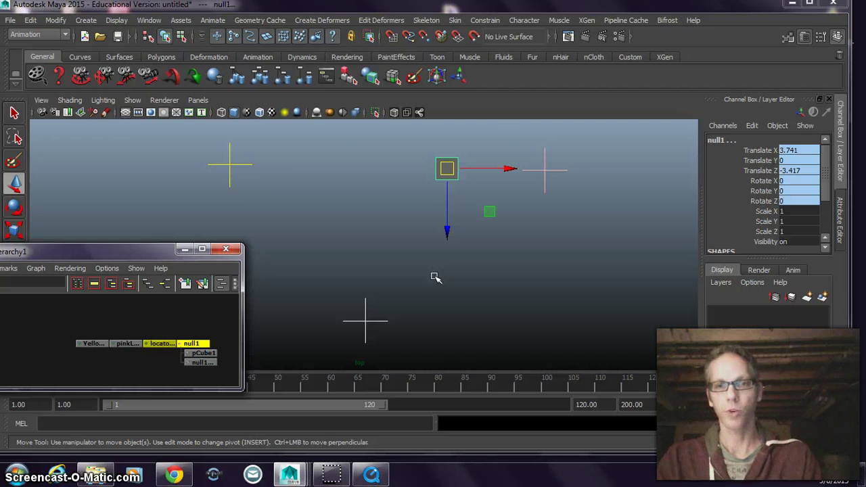
pyautogui.click(483, 20)
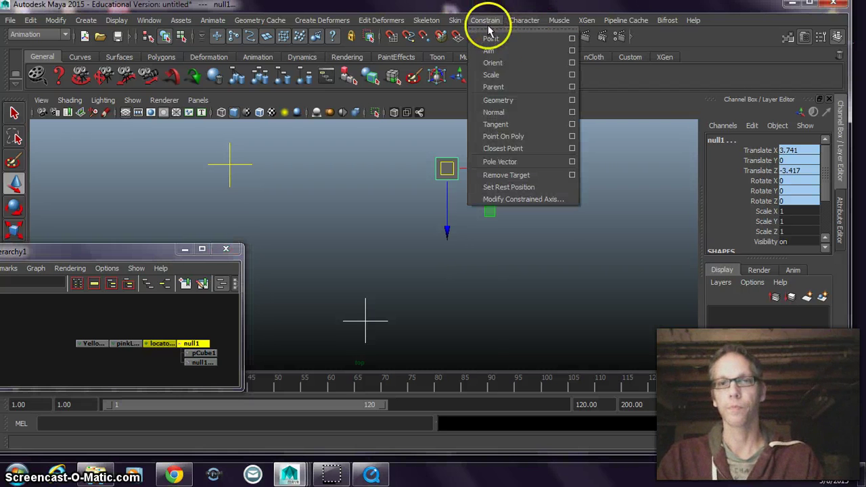
pyautogui.click(572, 87)
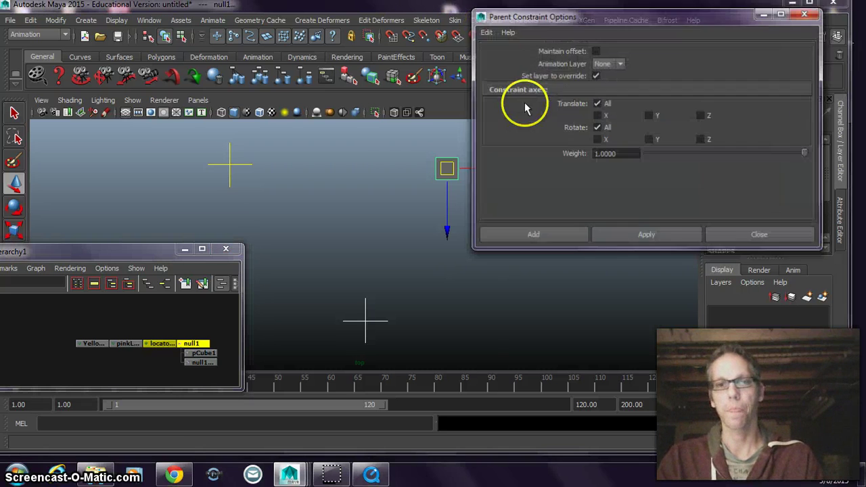
# Step: Apply the parent constraint from locator3 to null1, close the options, and display null1's three locator weights
pyautogui.click(645, 236)
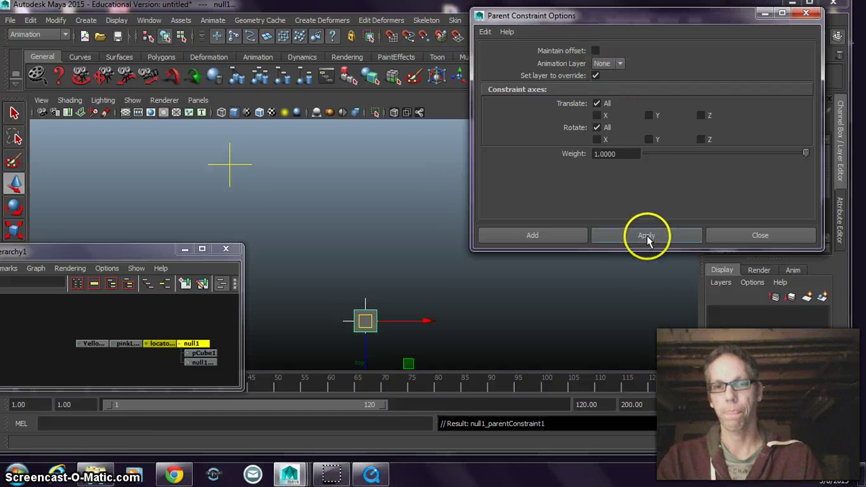
pyautogui.click(761, 235)
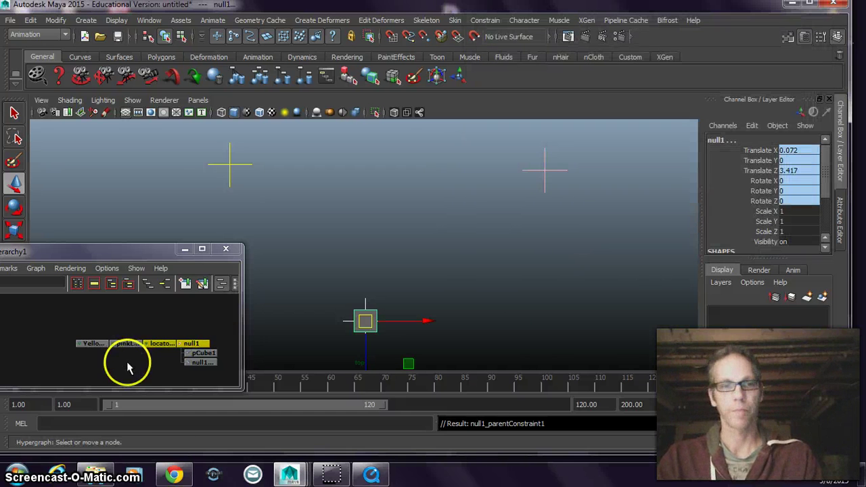
pyautogui.click(194, 344)
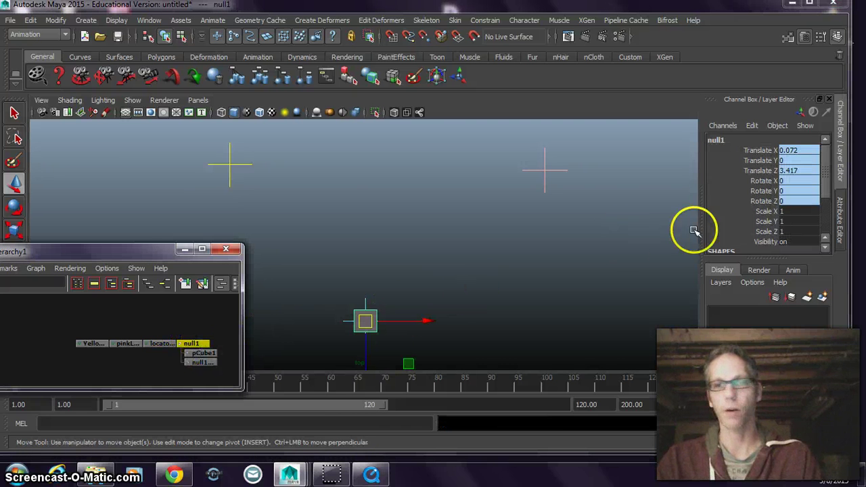
pyautogui.scroll(-3, 743, 196)
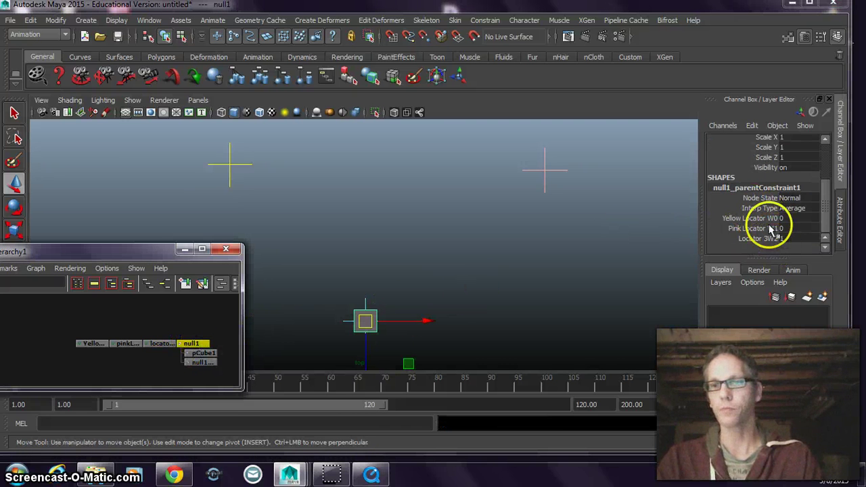
# Step: Set null1's Yellow Locator W0 and Pink Locator W1 weights to 1, and shift locator3 to test the three-way blend
pyautogui.moveTo(752, 219); pyautogui.dragTo(787, 226)
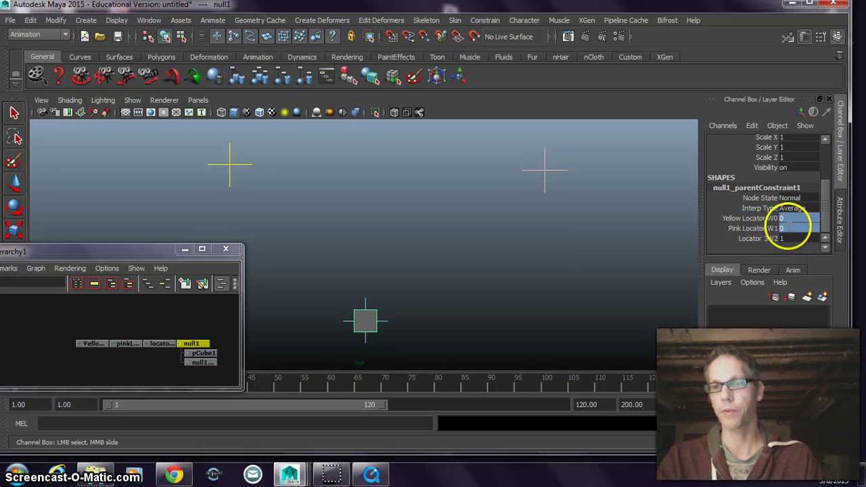
pyautogui.click(366, 330)
pyautogui.moveTo(365, 329)
pyautogui.mouseDown(button='middle')
pyautogui.moveTo(522, 316)
pyautogui.moveTo(532, 222)
pyautogui.moveTo(498, 174)
pyautogui.moveTo(435, 281)
pyautogui.moveTo(290, 257)
pyautogui.moveTo(240, 282)
pyautogui.moveTo(380, 316)
pyautogui.moveTo(358, 329)
pyautogui.mouseUp(button='middle')
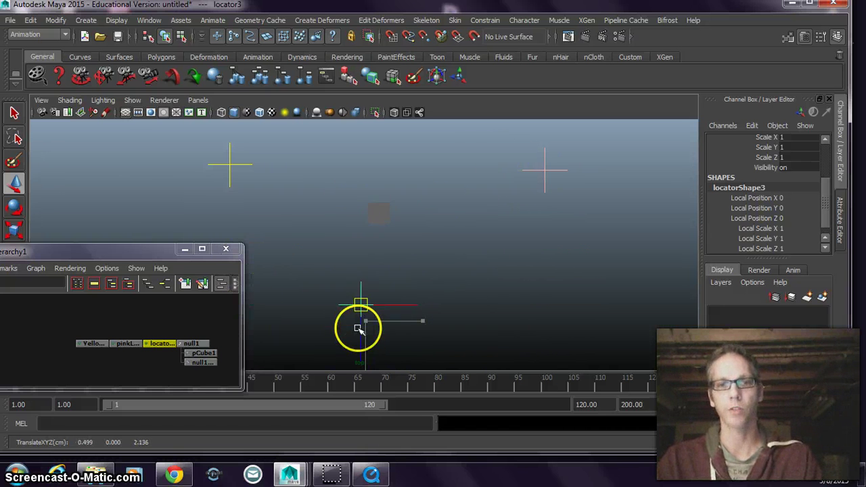
# Step: Move YellowLocator farther out and slightly down, and move pinkLocator to about X 7.61, Z -2.62
pyautogui.click(229, 165)
pyautogui.moveTo(229, 165); pyautogui.dragTo(177, 177, button='middle')
pyautogui.click(547, 171)
pyautogui.moveTo(537, 201)
pyautogui.mouseDown(button='middle')
pyautogui.moveTo(520, 218)
pyautogui.moveTo(504, 158)
pyautogui.moveTo(540, 191)
pyautogui.mouseUp(button='middle')
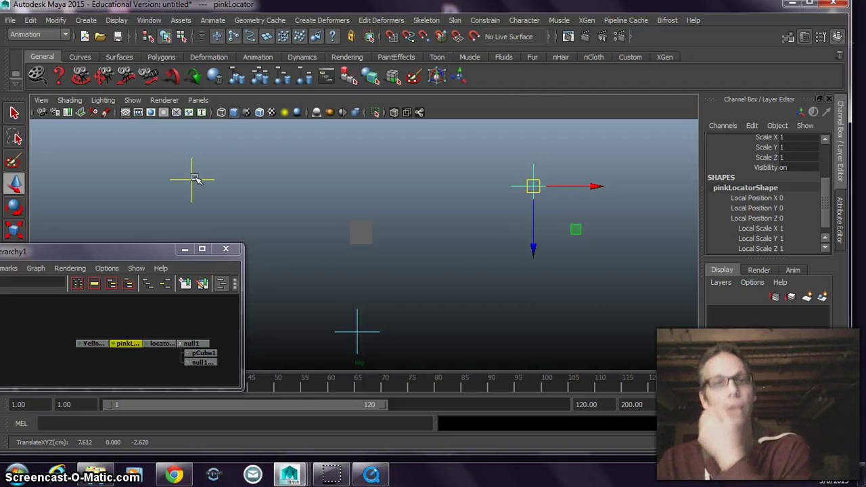
# Step: Reposition YellowLocator at about X -6.95, Z -3.30 and pinkLocator at about X 7.41, Z -3.19, keeping the Hypergraph clear of them
pyautogui.click(197, 178)
pyautogui.click(332, 228)
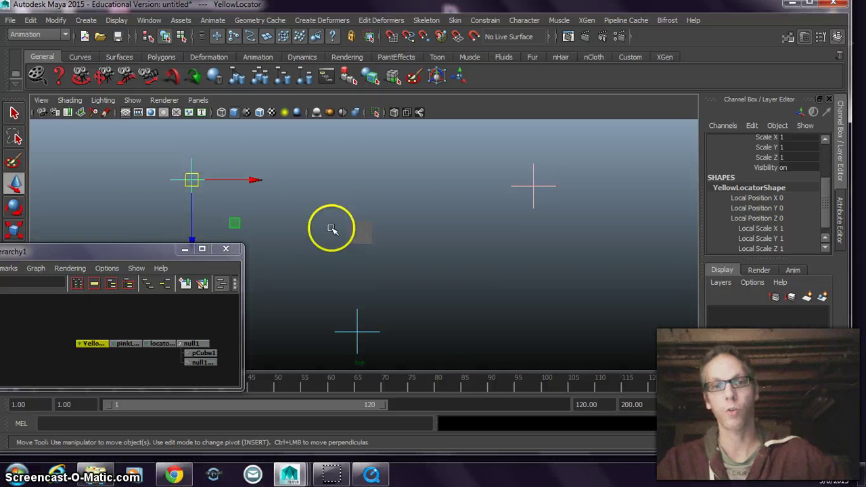
pyautogui.click(188, 181)
pyautogui.moveTo(188, 181); pyautogui.dragTo(215, 162)
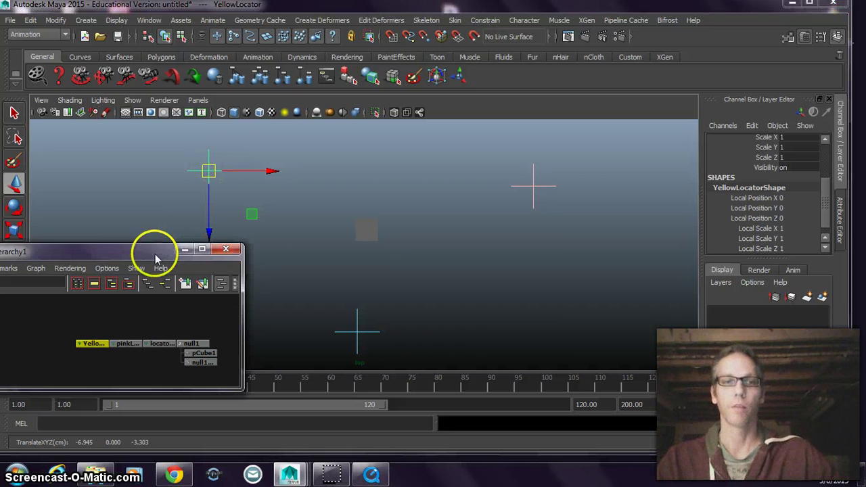
pyautogui.moveTo(155, 250); pyautogui.dragTo(121, 234)
pyautogui.moveTo(213, 184)
pyautogui.mouseDown()
pyautogui.moveTo(211, 174)
pyautogui.moveTo(329, 170)
pyautogui.moveTo(497, 178)
pyautogui.moveTo(208, 172)
pyautogui.moveTo(535, 185)
pyautogui.mouseUp()
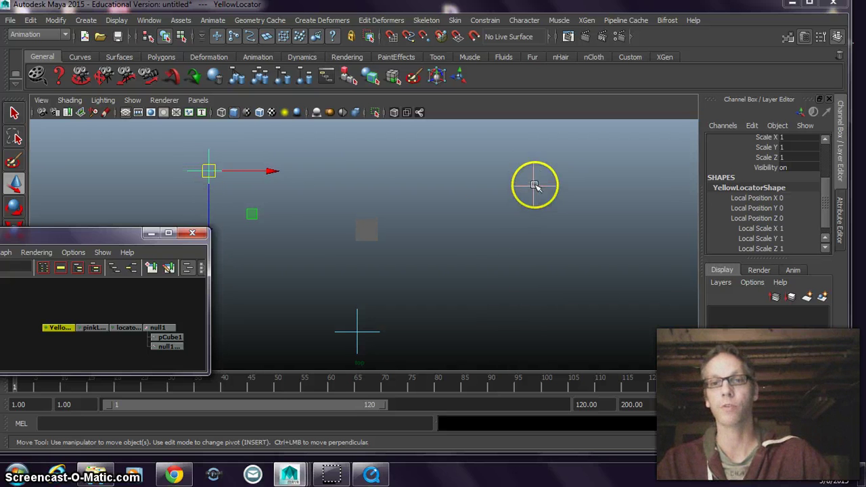
pyautogui.click(528, 183)
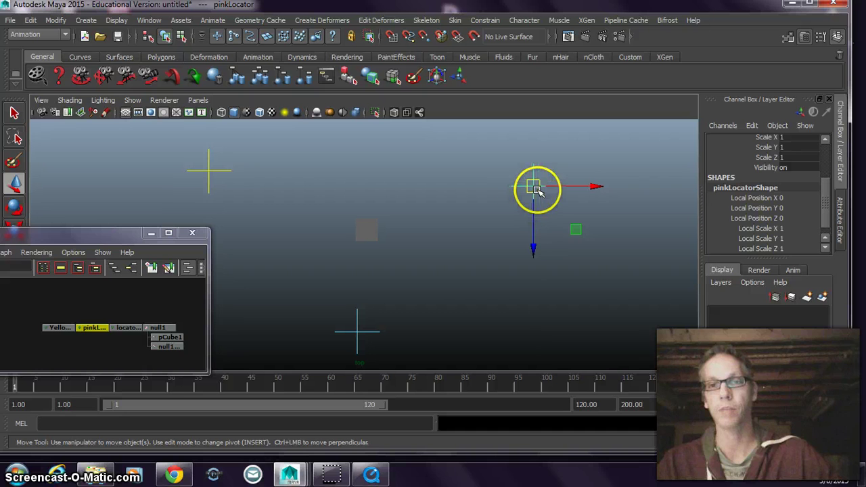
pyautogui.moveTo(530, 172); pyautogui.dragTo(530, 177)
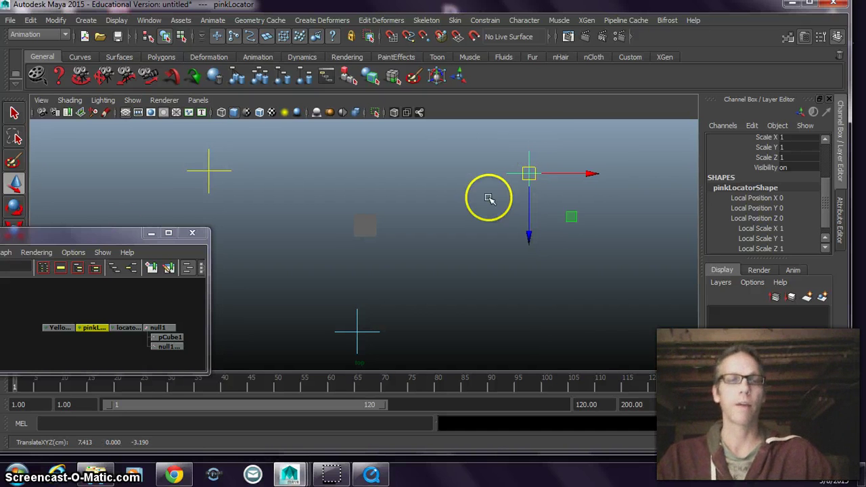
# Step: Select null1 in the Hypergraph to review its three locator weights, and move the Hypergraph off the yellow locator
pyautogui.moveTo(83, 232); pyautogui.dragTo(176, 212)
pyautogui.click(254, 305)
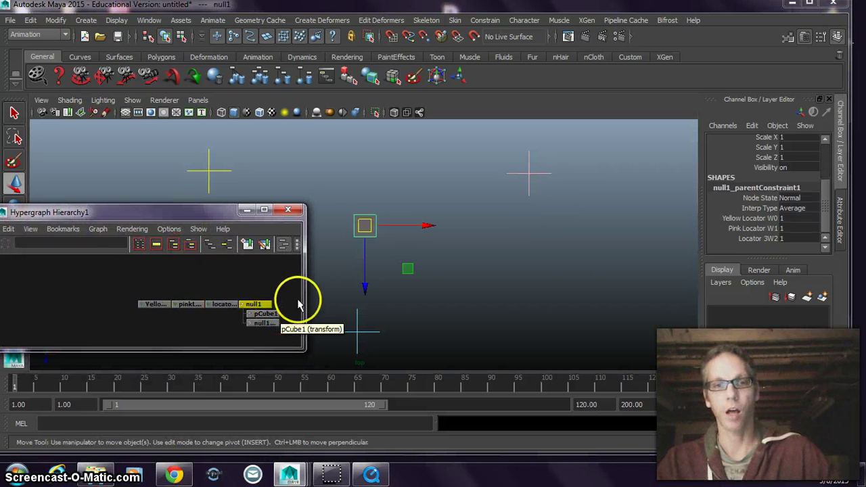
pyautogui.moveTo(210, 209); pyautogui.dragTo(239, 149)
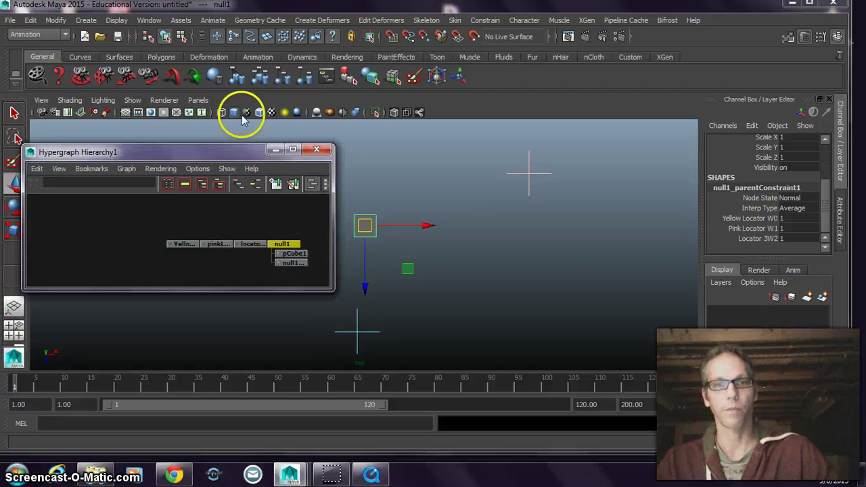
pyautogui.moveTo(244, 118); pyautogui.dragTo(137, 234)
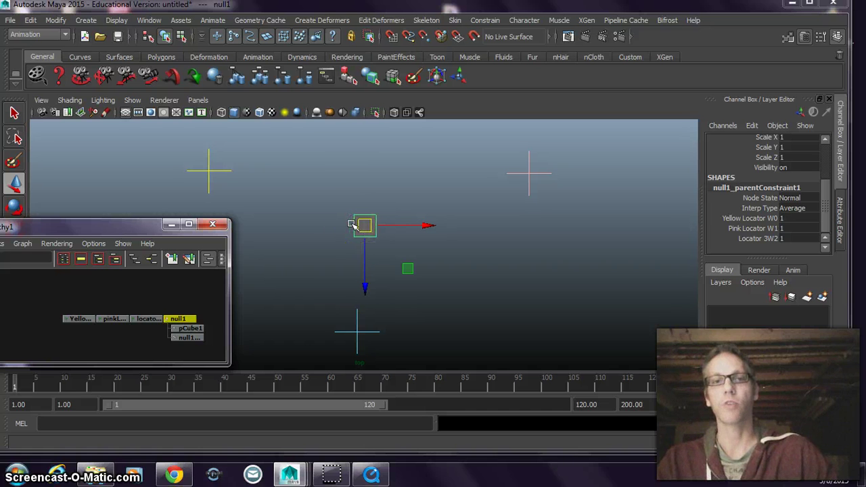
# Step: Move YellowLocator to about X -7.34, Z -3.59 and bring the Hypergraph Hierarchy window fully into view
pyautogui.click(200, 171)
pyautogui.moveTo(211, 175); pyautogui.dragTo(194, 167)
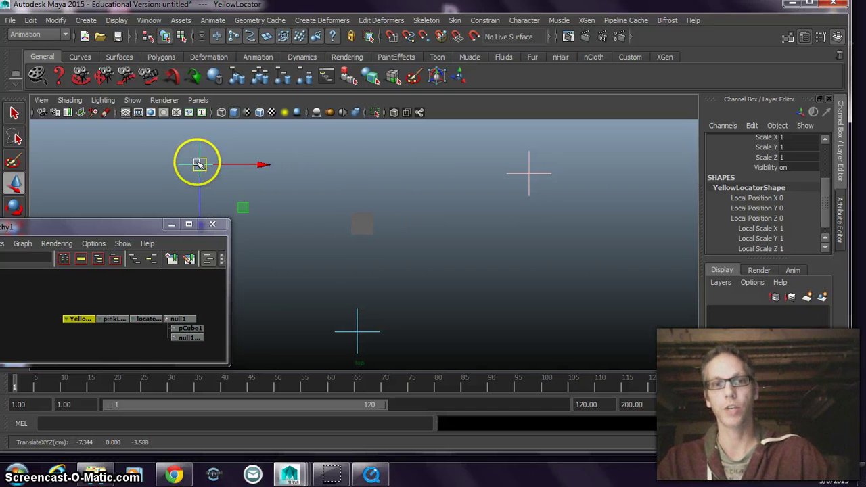
pyautogui.moveTo(120, 228); pyautogui.dragTo(214, 145)
# Step: Graph null1's input and output connections in the Hypergraph and delete its parent constraint node
pyautogui.click(271, 234)
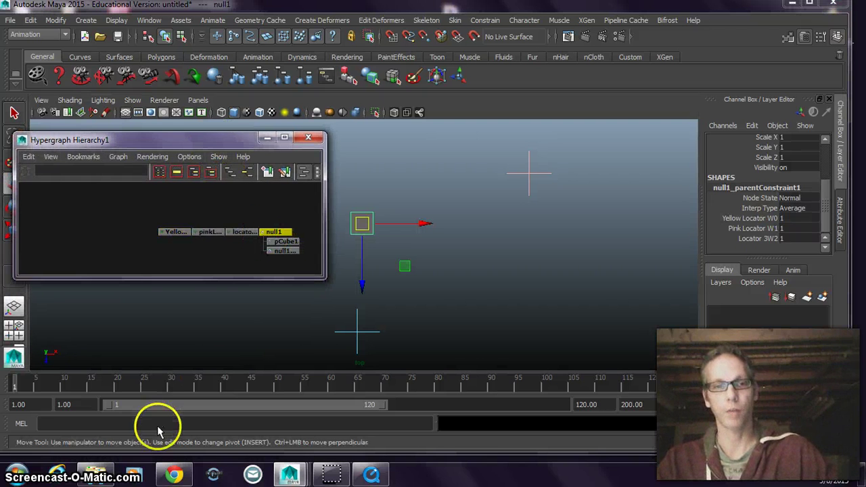
pyautogui.click(146, 20)
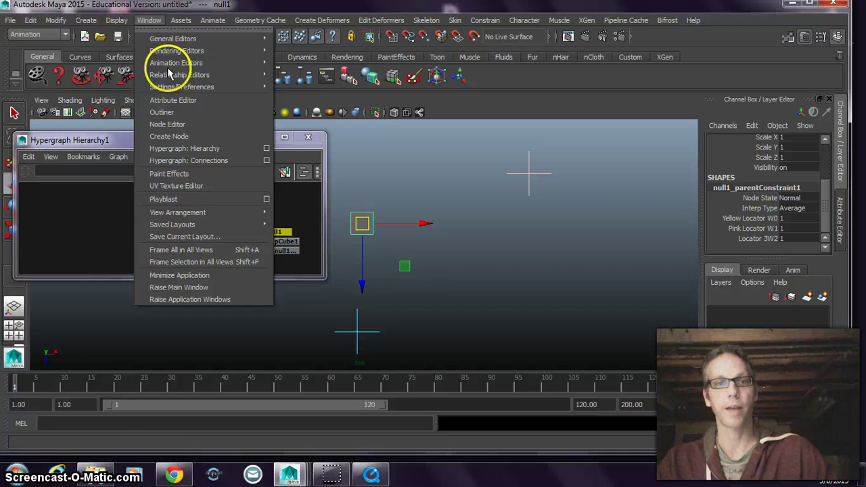
pyautogui.click(178, 148)
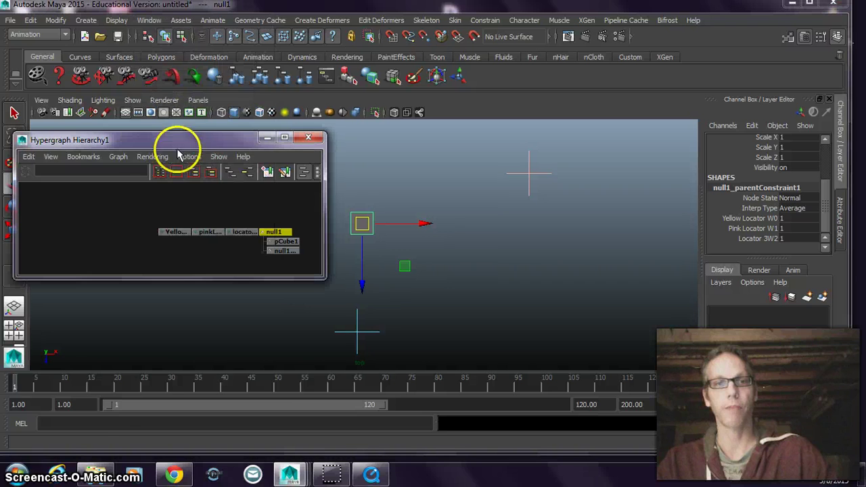
pyautogui.click(247, 173)
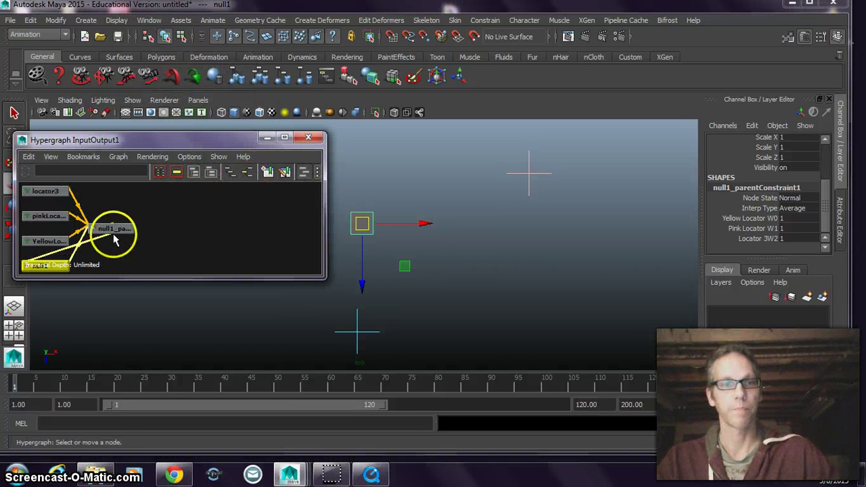
pyautogui.moveTo(114, 237); pyautogui.dragTo(218, 236)
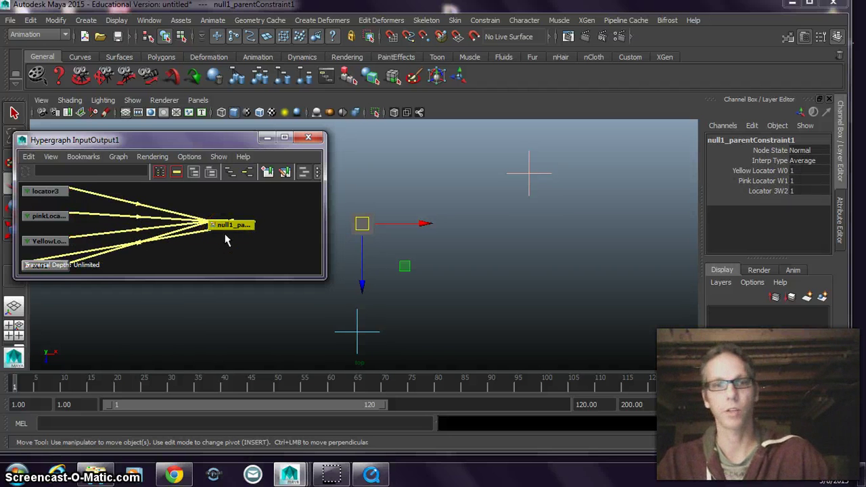
pyautogui.click(228, 224)
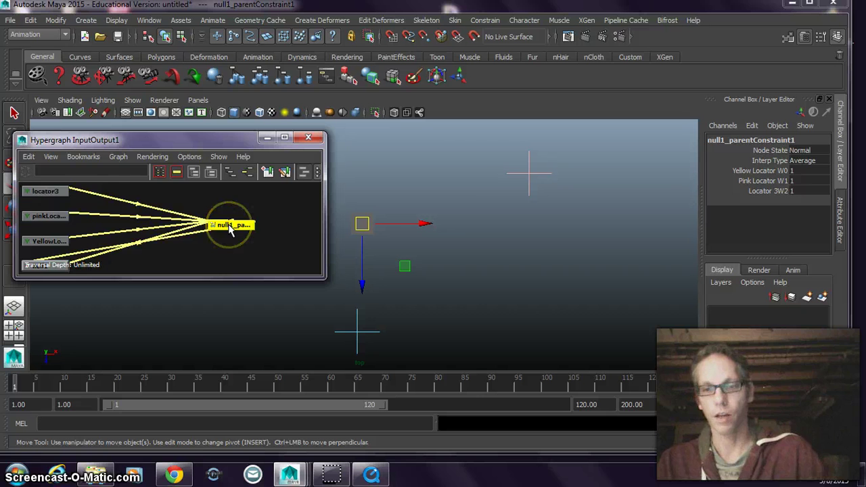
pyautogui.press('Delete')
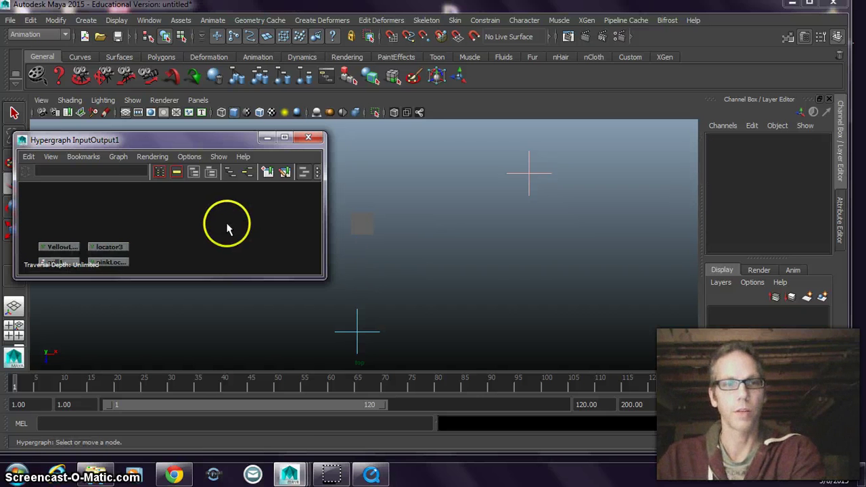
# Step: Move the Hypergraph clear of YellowLocator, return it to the scene hierarchy, and select null1 to check its channels
pyautogui.moveTo(225, 145); pyautogui.dragTo(151, 226)
pyautogui.click(358, 224)
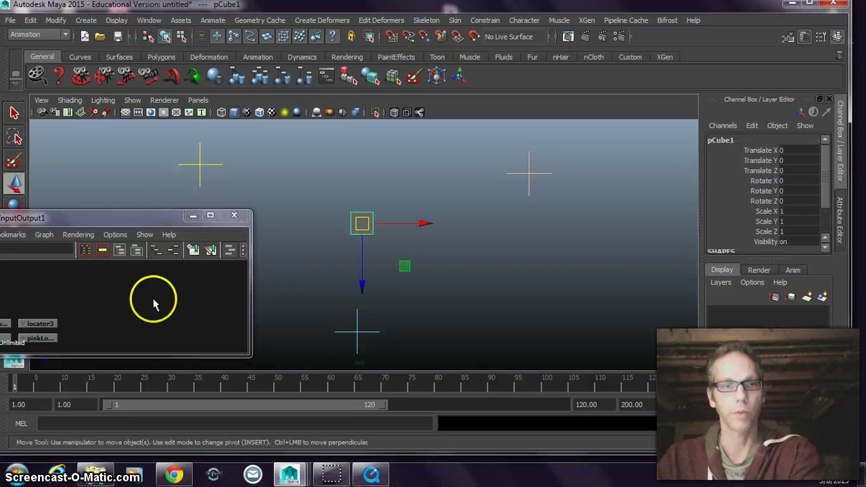
pyautogui.click(171, 250)
pyautogui.click(201, 313)
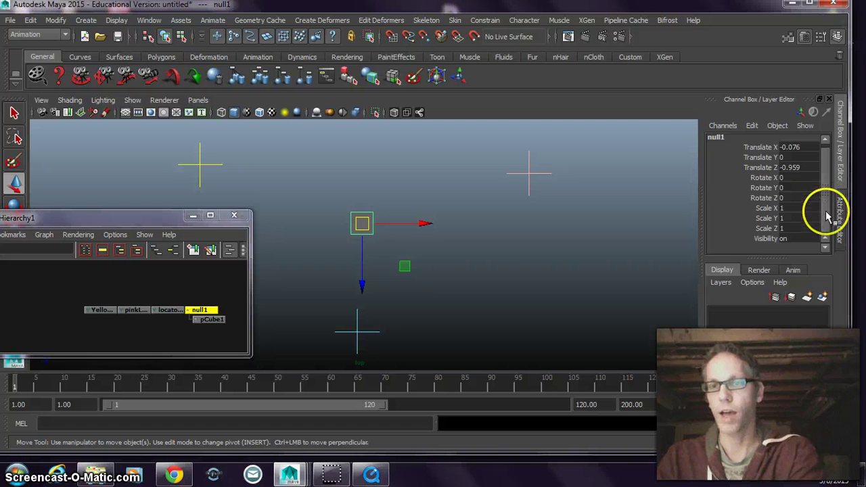
pyautogui.moveTo(827, 209); pyautogui.dragTo(827, 170)
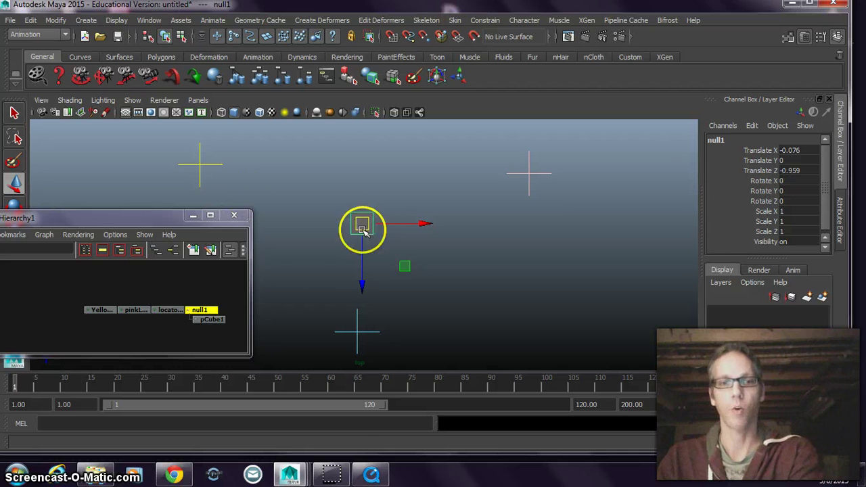
# Step: Parent-constrain null1 to YellowLocator with Maintain Offset on, all translate and rotate axes, and weight 1
pyautogui.click(202, 167)
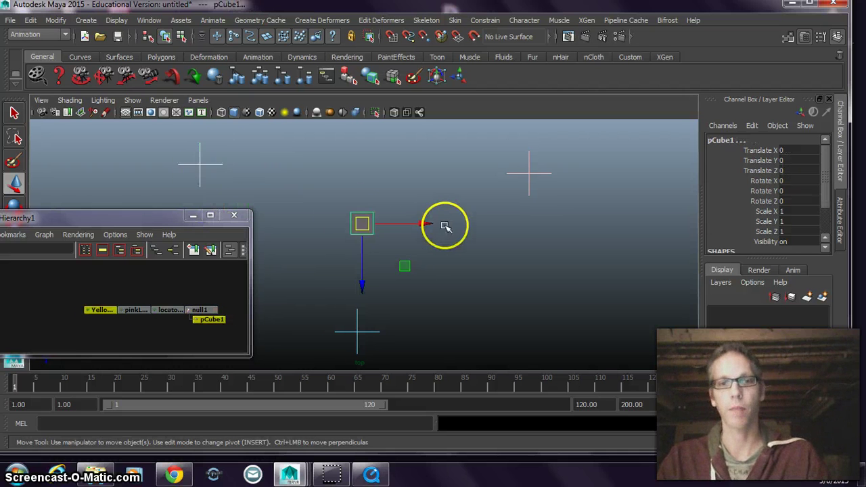
pyautogui.click(176, 297)
pyautogui.click(101, 309)
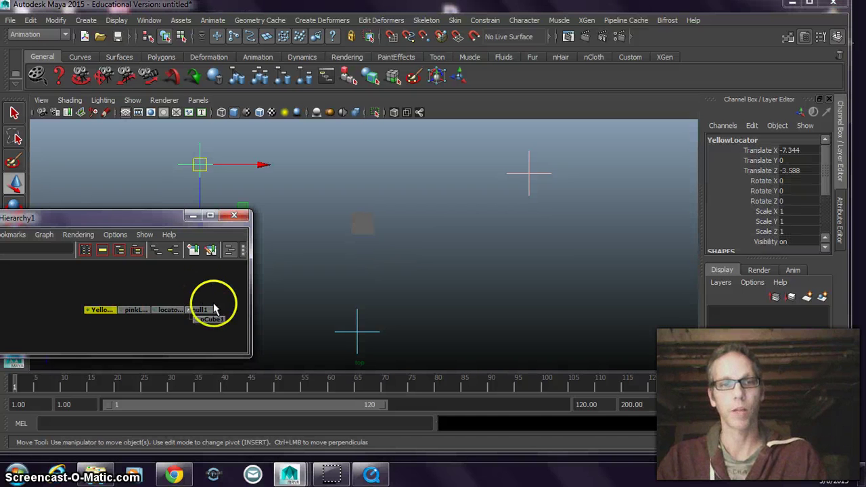
pyautogui.keyDown('shift'); pyautogui.click(201, 310); pyautogui.keyUp('shift')
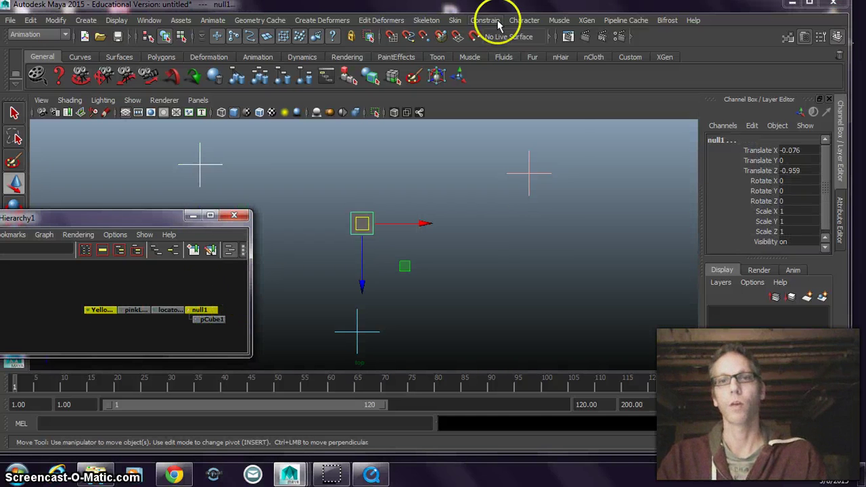
pyautogui.click(485, 19)
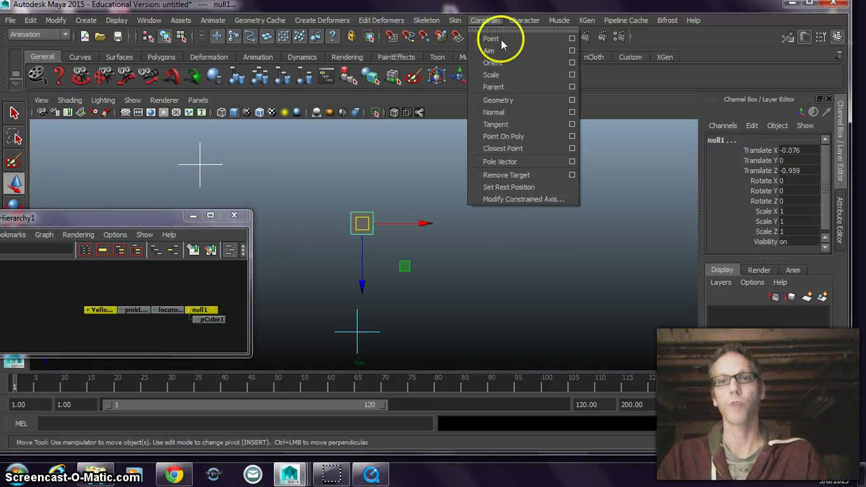
pyautogui.click(572, 86)
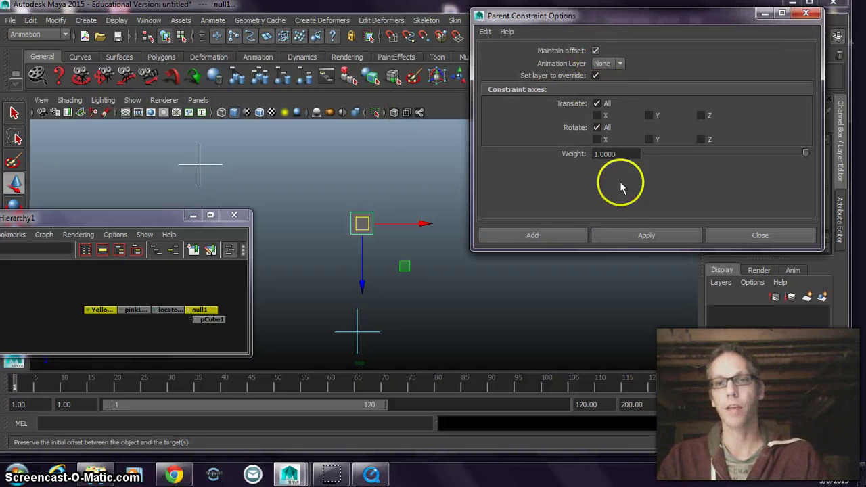
pyautogui.click(623, 236)
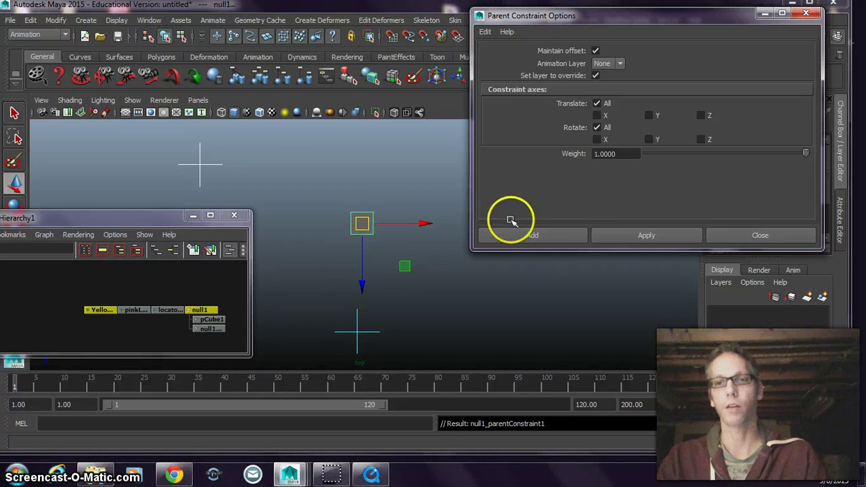
# Step: Test the new constraint by moving YellowLocator slightly along X, and undo the move
pyautogui.click(211, 153)
pyautogui.click(211, 164)
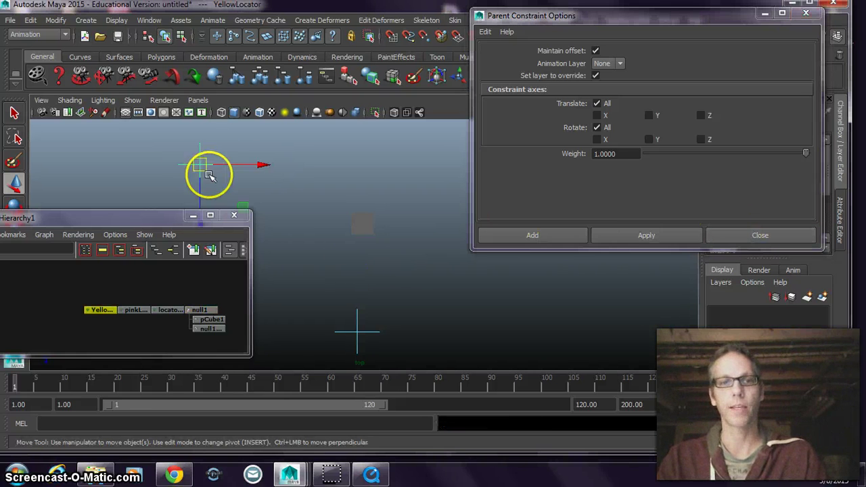
pyautogui.moveTo(202, 169)
pyautogui.mouseDown()
pyautogui.moveTo(259, 164)
pyautogui.moveTo(201, 166)
pyautogui.mouseUp()
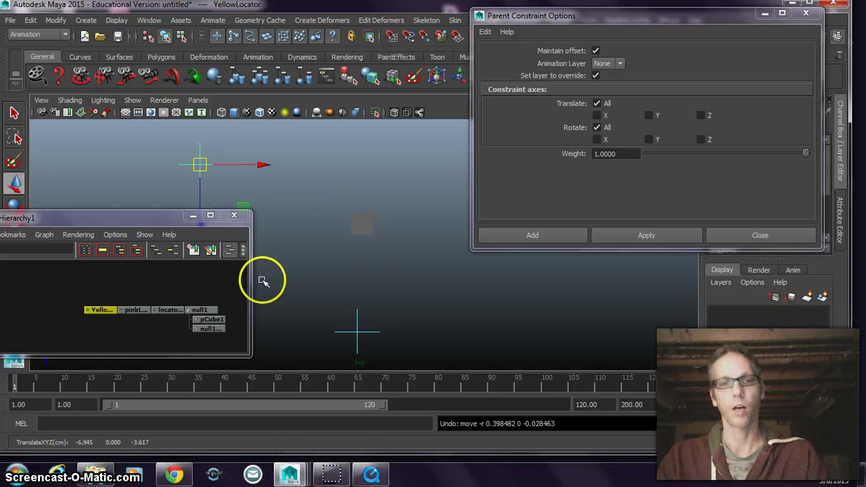
# Step: Narrow the Parent Constraint Options window and parent-constrain null1 to pinkLocator with the same settings
pyautogui.moveTo(472, 195); pyautogui.dragTo(570, 194)
pyautogui.click(524, 177)
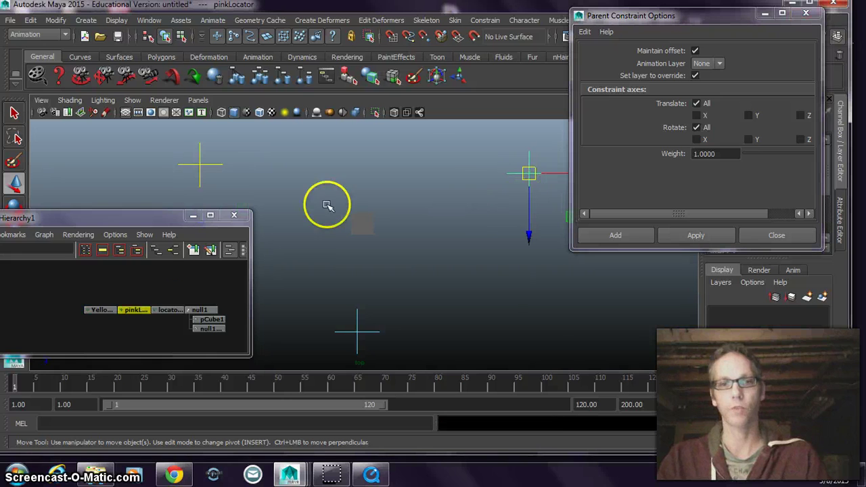
pyautogui.click(203, 310)
pyautogui.click(695, 236)
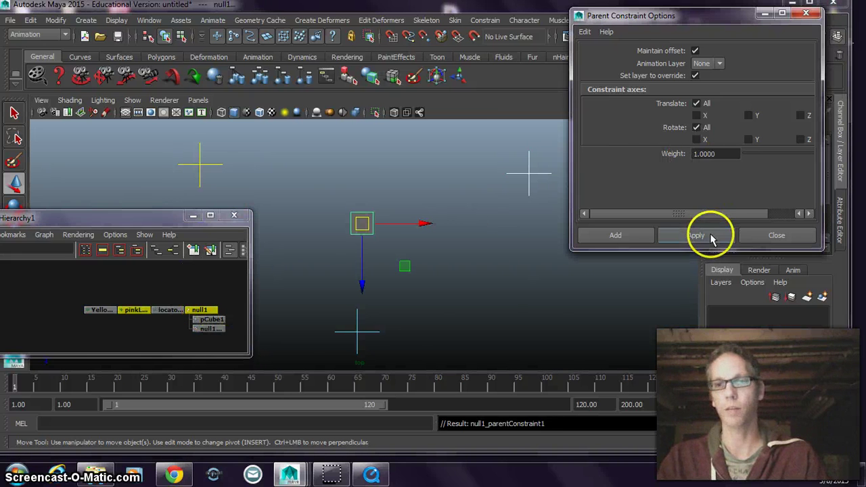
# Step: Parent-constrain null1 to locator3 as the third target, with Maintain Offset on and weight 1
pyautogui.click(378, 320)
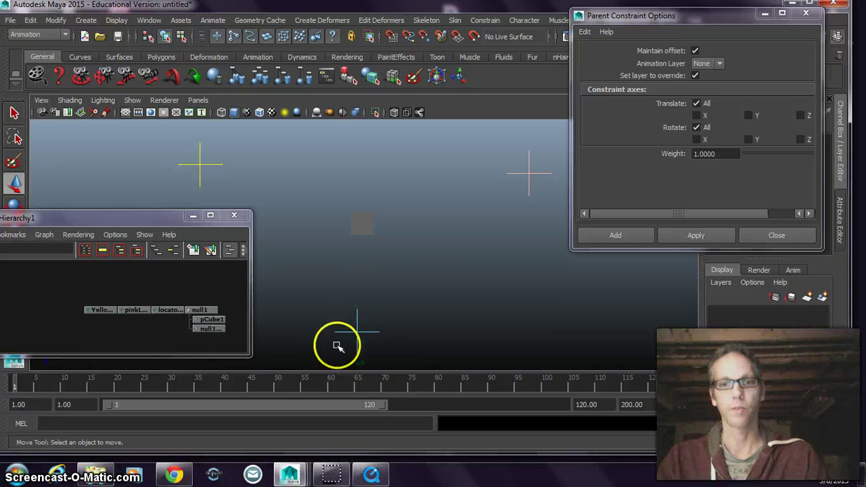
pyautogui.click(357, 330)
pyautogui.keyDown('shift'); pyautogui.click(210, 309); pyautogui.keyUp('shift')
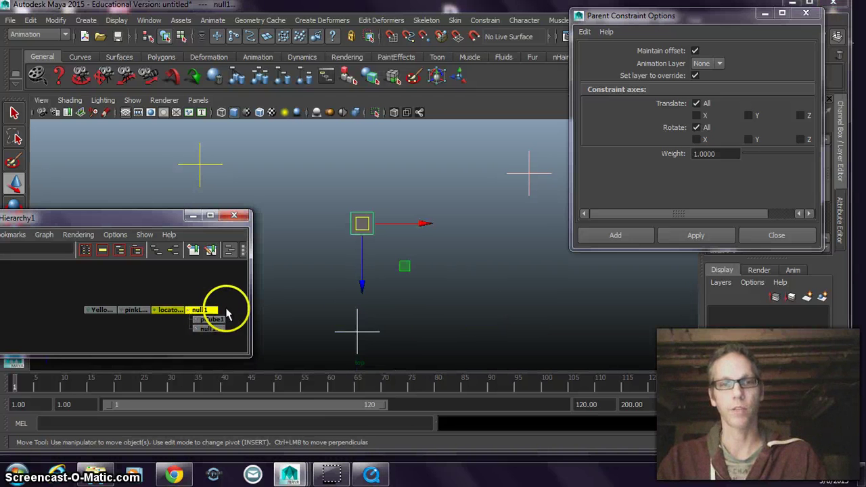
pyautogui.click(697, 235)
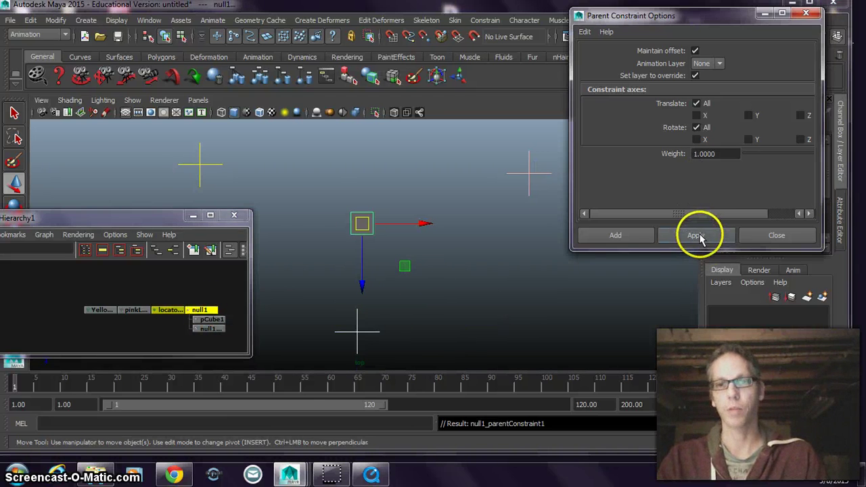
# Step: Test the three-target constraint by moving YellowLocator slightly inward and locator3 to about X -2.06, Z 3.62
pyautogui.click(200, 164)
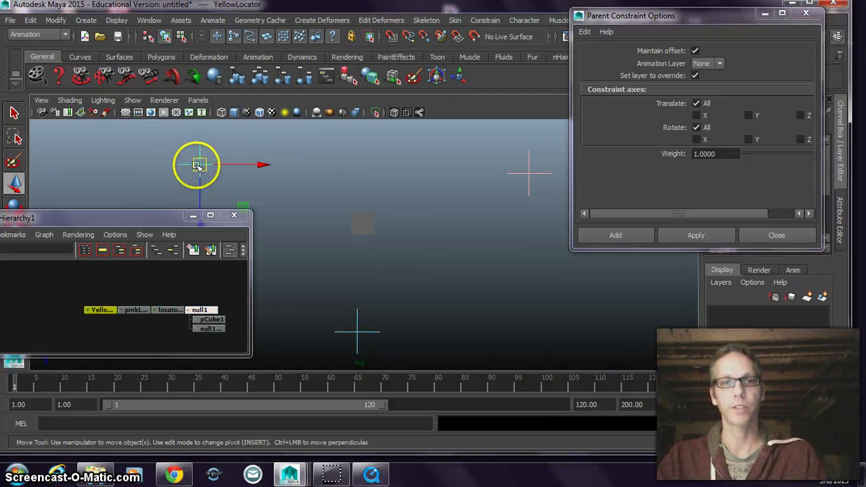
pyautogui.moveTo(198, 165)
pyautogui.mouseDown()
pyautogui.moveTo(145, 166)
pyautogui.moveTo(213, 160)
pyautogui.mouseUp()
pyautogui.click(356, 332)
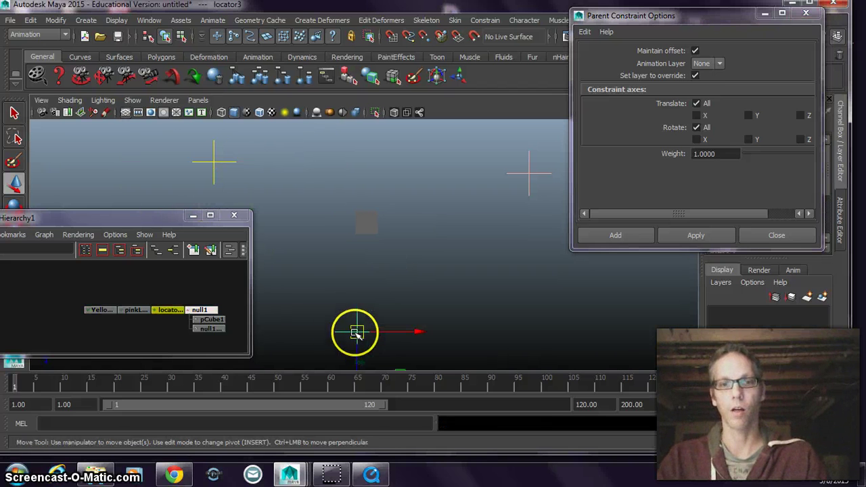
pyautogui.moveTo(357, 332); pyautogui.dragTo(317, 324)
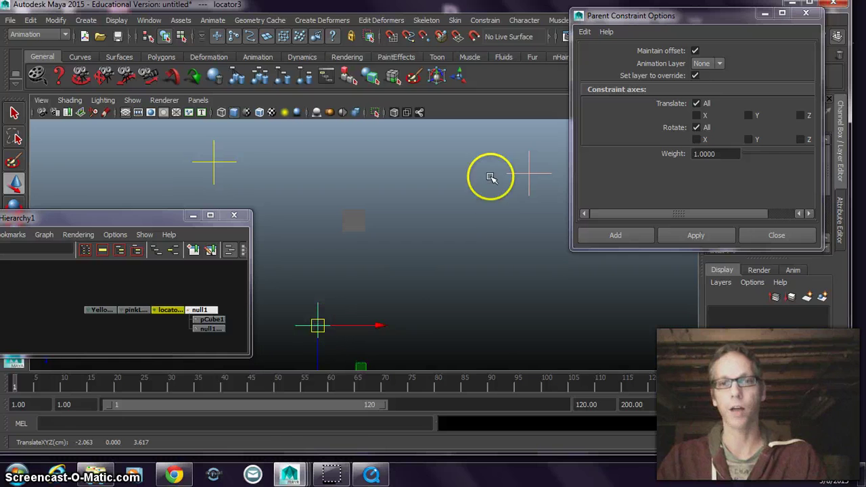
# Step: Move pinkLocator to about X 5.79, Z -3.50 and YellowLocator to about X -6.75, Z -3.50
pyautogui.click(528, 174)
pyautogui.moveTo(525, 170); pyautogui.dragTo(494, 208)
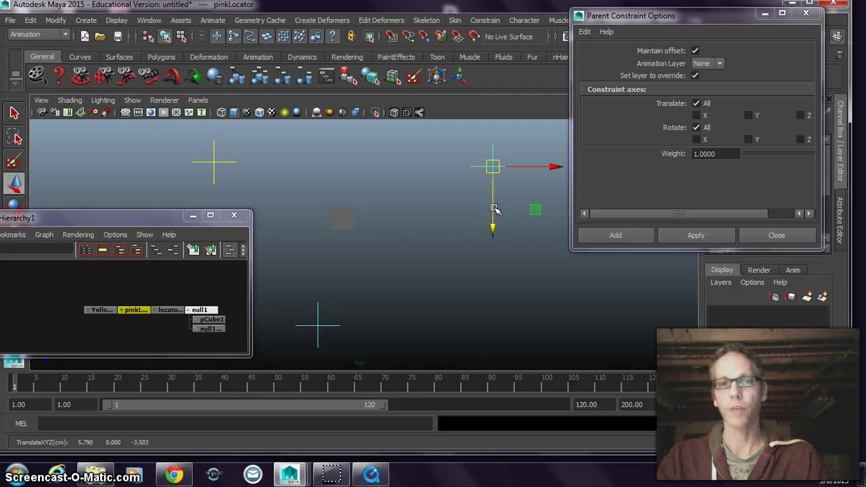
pyautogui.click(213, 162)
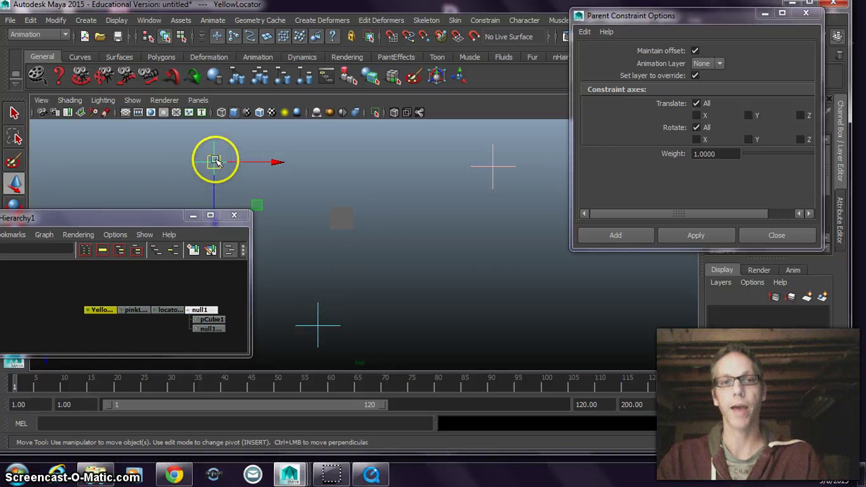
pyautogui.moveTo(215, 161)
pyautogui.mouseDown()
pyautogui.moveTo(396, 154)
pyautogui.moveTo(151, 159)
pyautogui.moveTo(322, 155)
pyautogui.moveTo(209, 158)
pyautogui.moveTo(218, 155)
pyautogui.moveTo(195, 170)
pyautogui.moveTo(214, 166)
pyautogui.mouseUp()
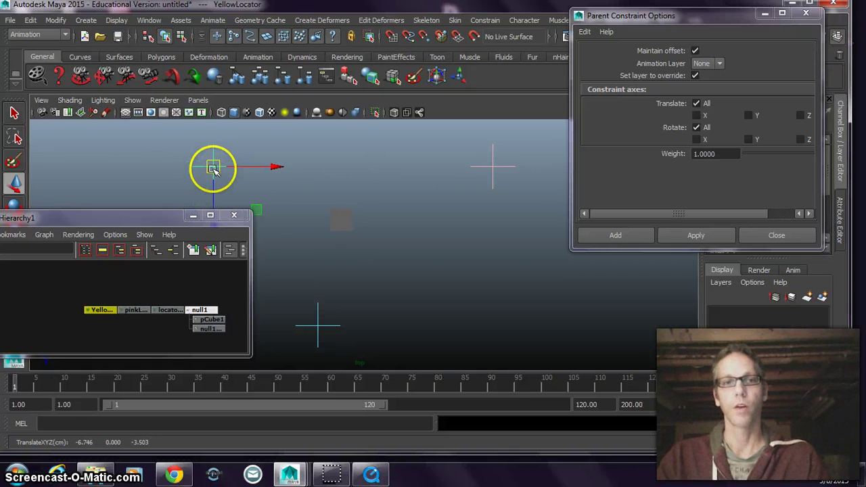
# Step: Minimize the Parent Constraint Options window and select null1 to examine its parent constraint attributes
pyautogui.click(341, 219)
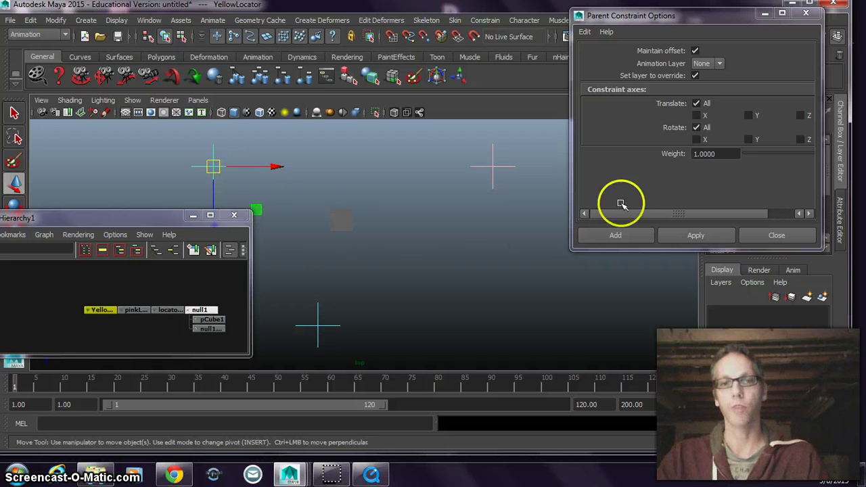
pyautogui.click(764, 13)
pyautogui.moveTo(820, 178); pyautogui.dragTo(837, 228)
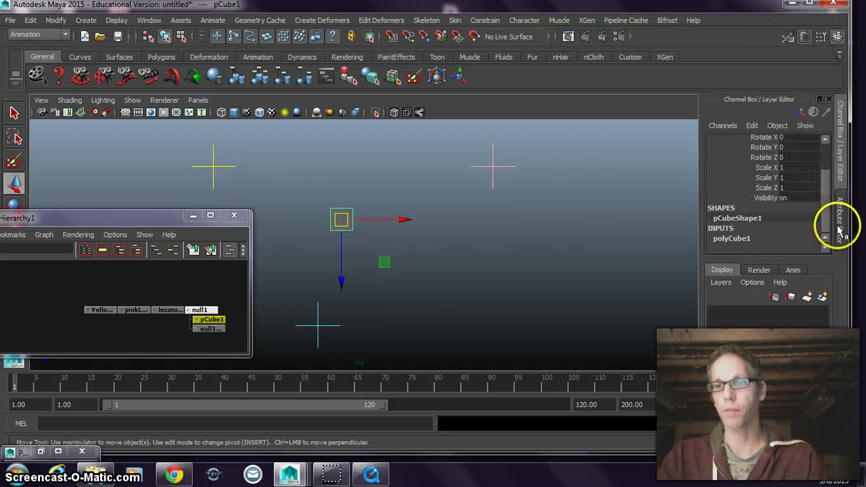
pyautogui.click(419, 254)
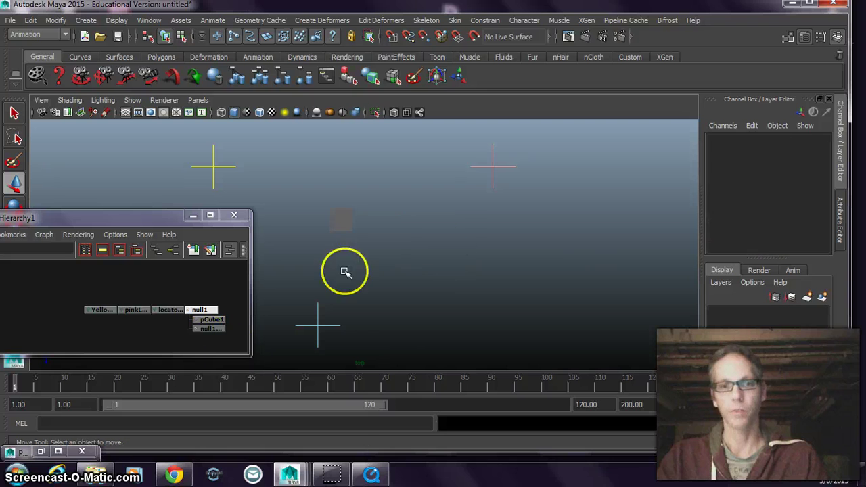
pyautogui.click(201, 311)
pyautogui.scroll(-5, 784, 203)
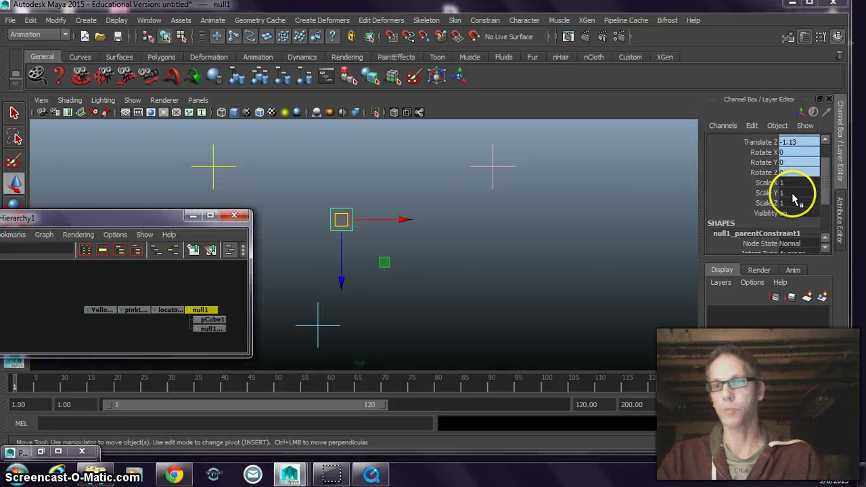